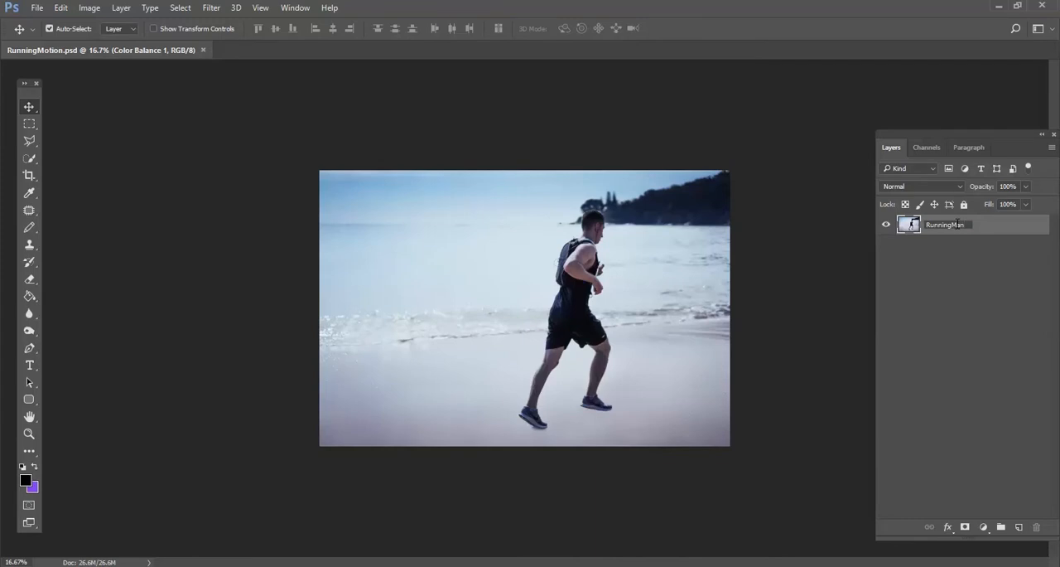
Finish naming the layer RunningMan and select the whole runner with the Quick Selection tool
key(Return)
click(29, 158)
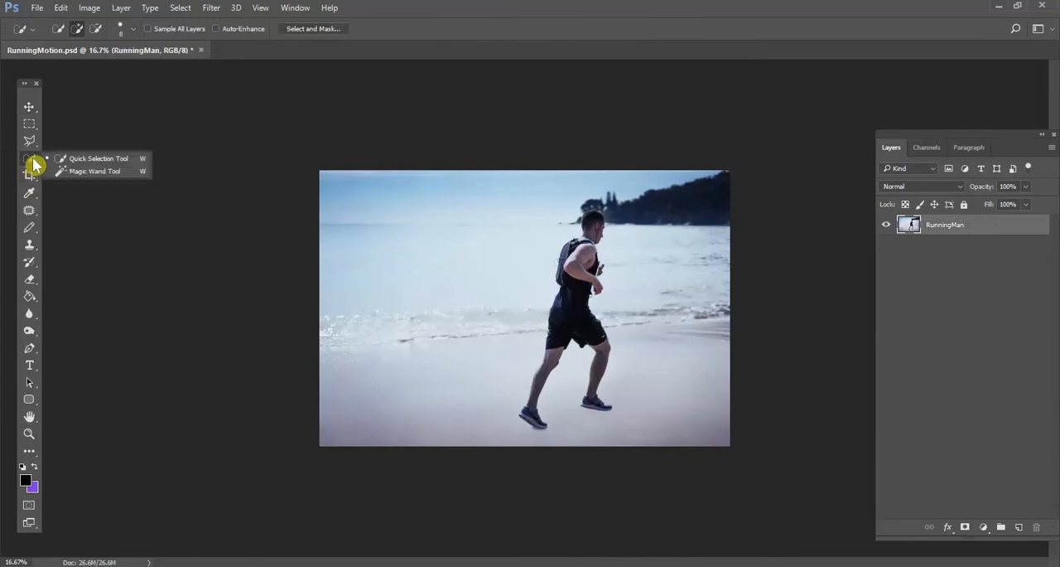
click(90, 159)
key(ctrl+plus)
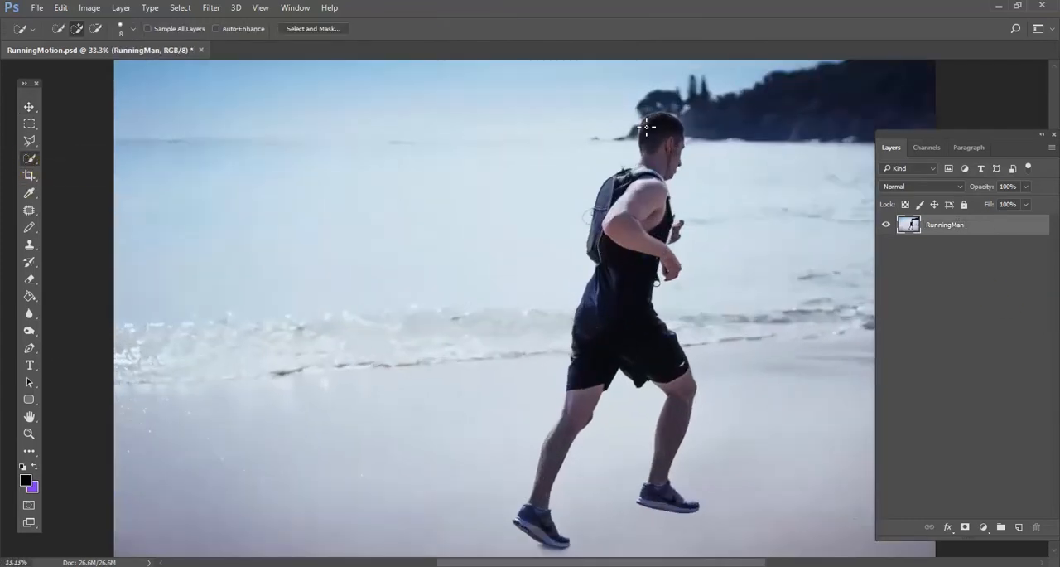
drag(585, 400, 542, 523)
drag(679, 393, 664, 497)
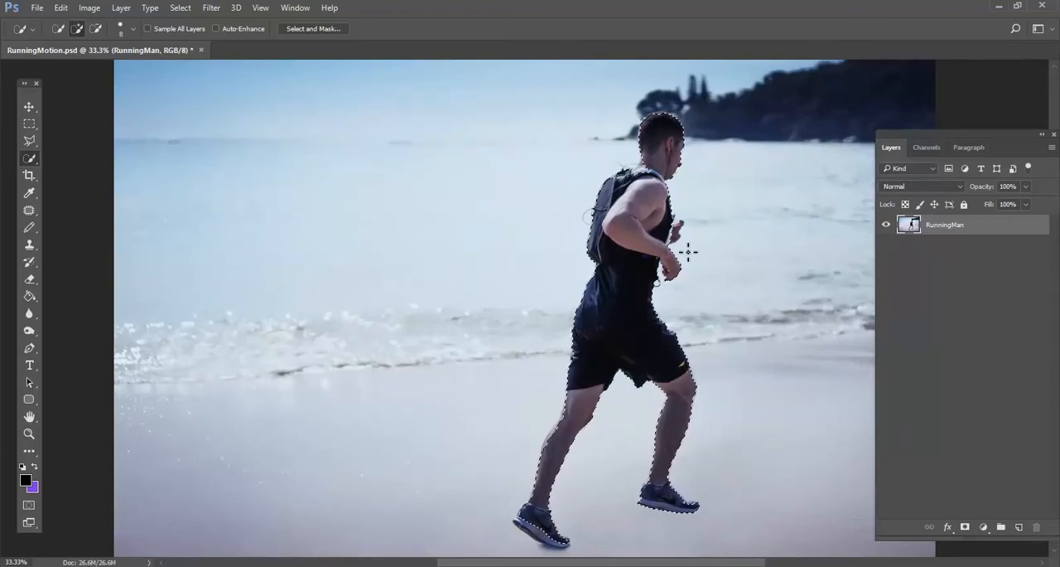
Refine the runner selection by adding missed areas along the hands, body and backpack edges
key(ctrl+plus)
drag(704, 113, 642, 222)
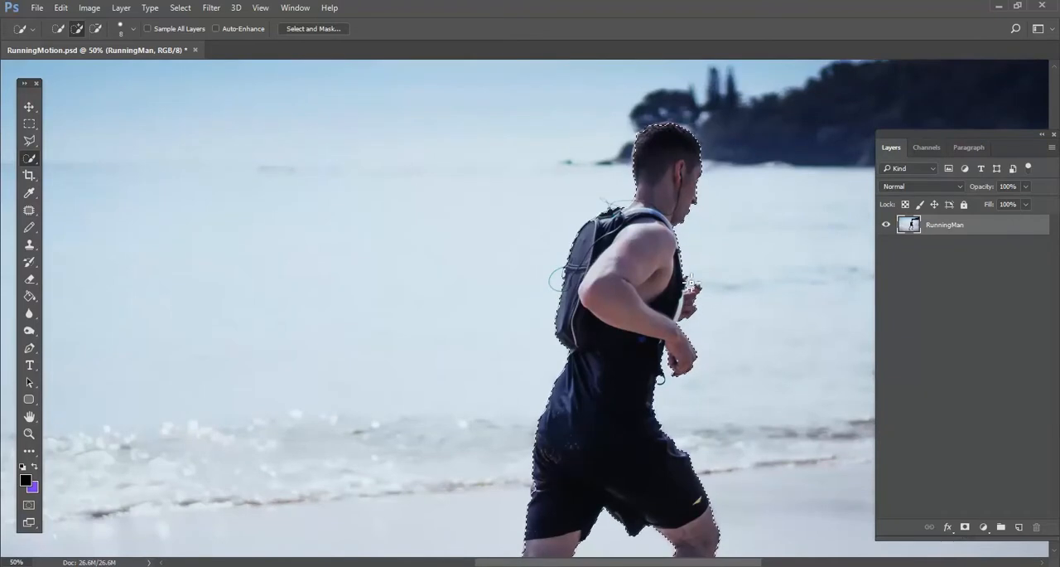
scroll(580, 367, down, 5)
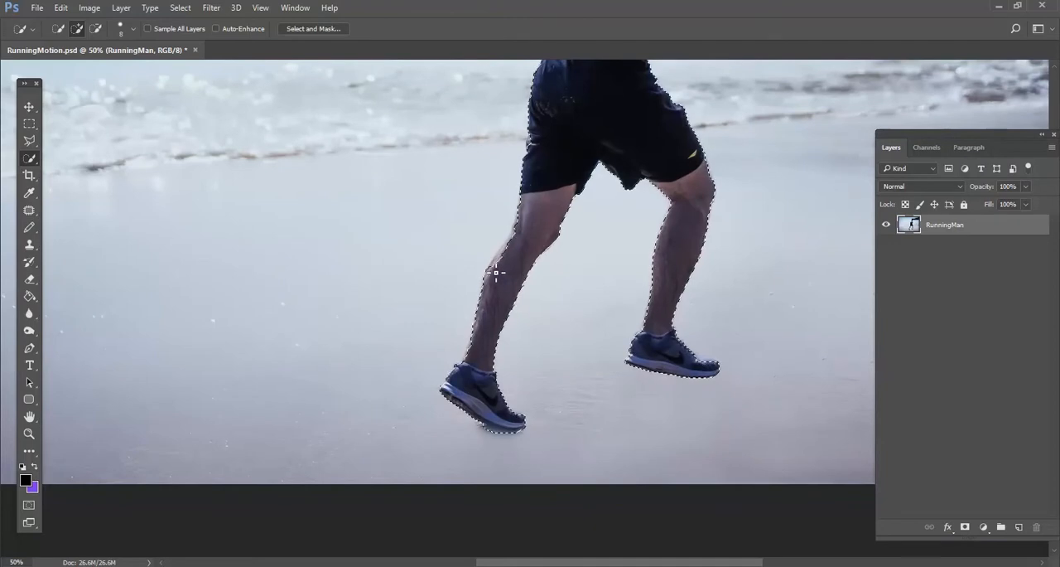
scroll(571, 178, up, 3)
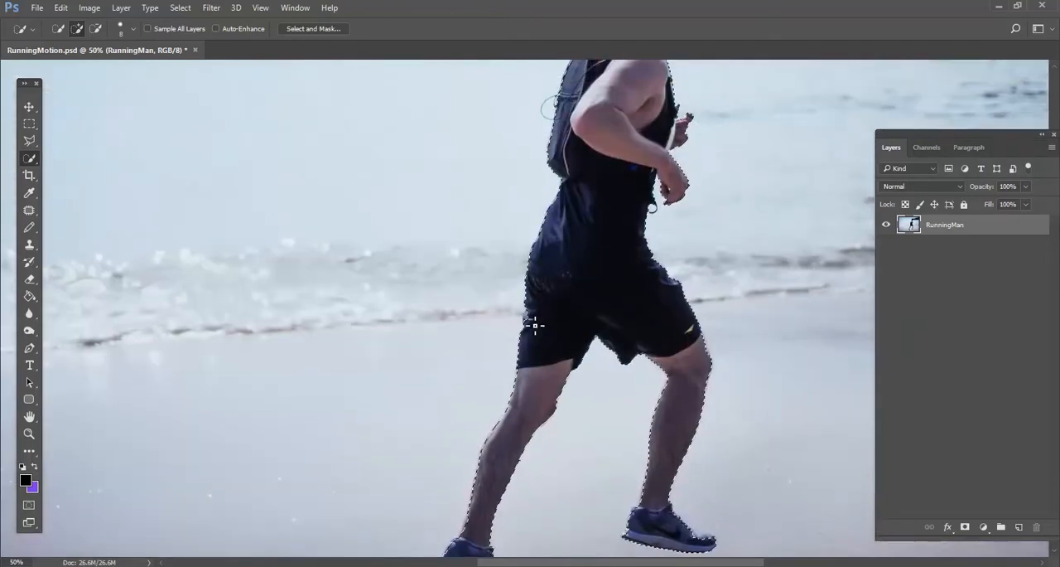
drag(630, 146, 516, 308)
scroll(390, 378, up, 4)
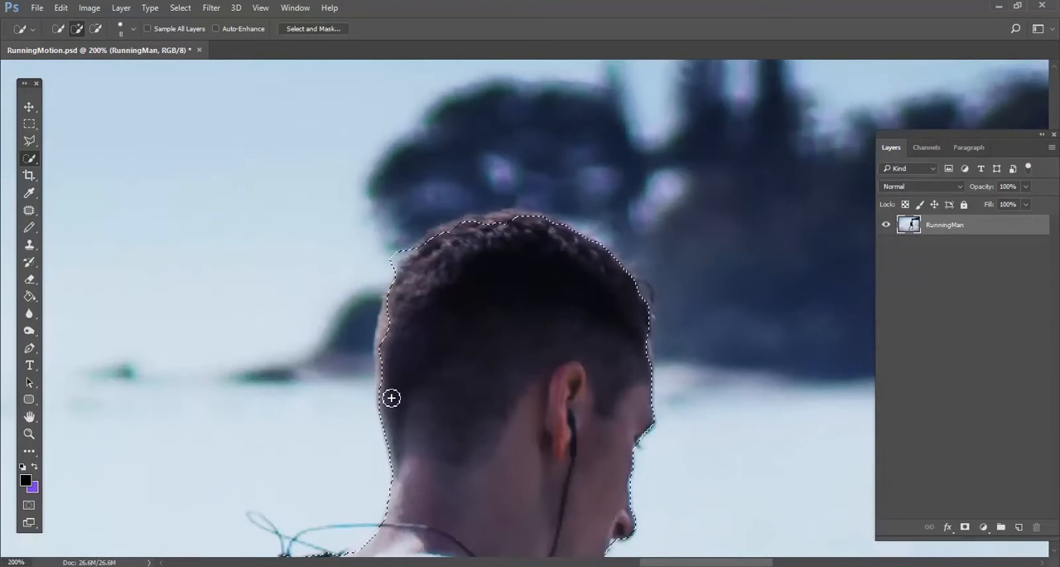
mouse_move(385, 357)
mouse_down()
mouse_move(398, 297)
mouse_move(386, 384)
mouse_up()
key(ctrl+z)
drag(435, 250, 506, 224)
Subtract the background spill around the runner's head from the selection
click(96, 29)
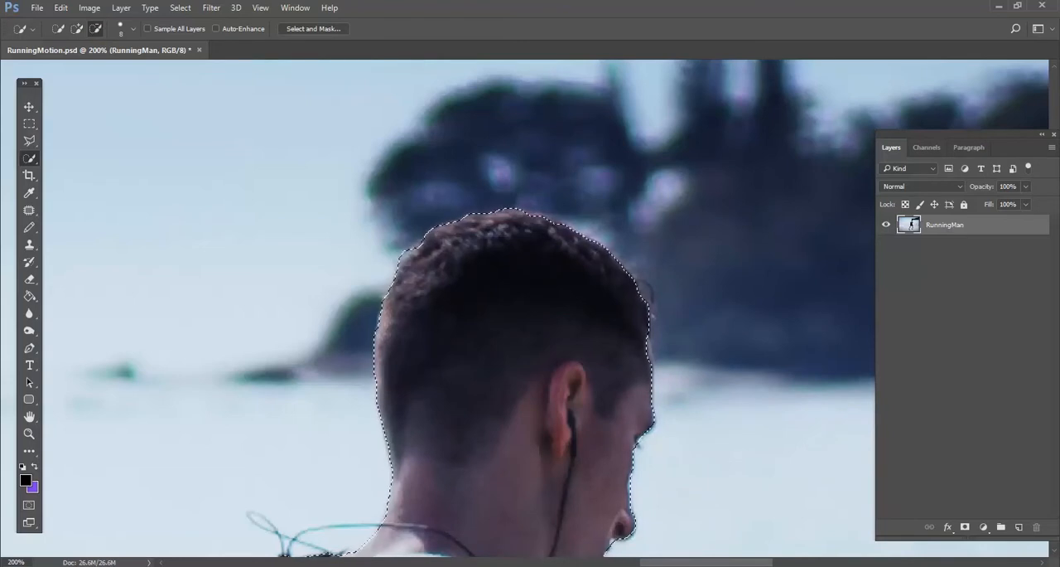
drag(715, 419, 655, 158)
drag(388, 530, 507, 94)
key(ctrl+minus)
key(ctrl+minus)
key(ctrl+minus)
key(ctrl+minus)
key(ctrl+minus)
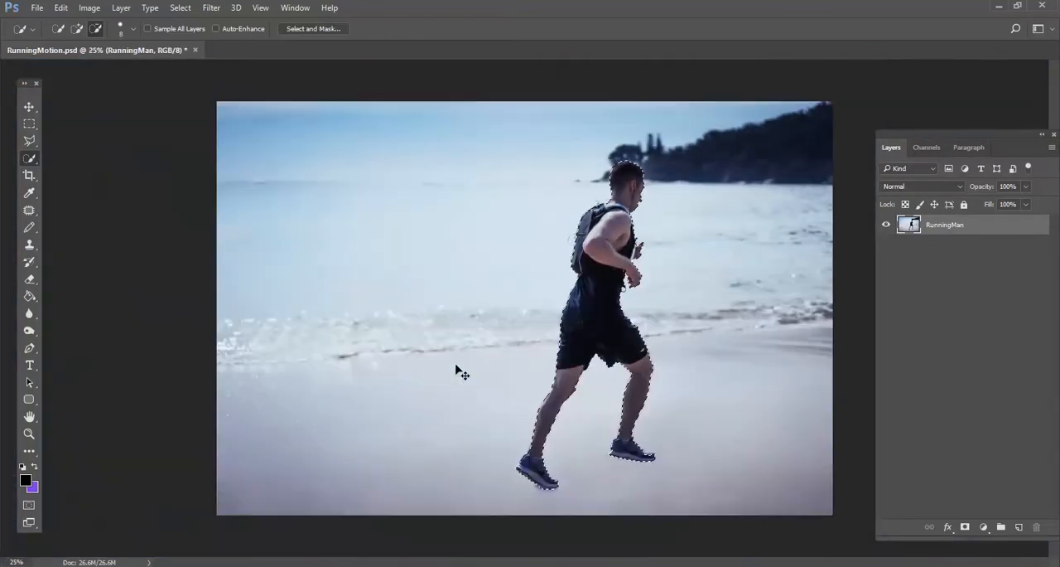
Duplicate the RunningMan layer and add a layer mask to the copy from the runner selection
click(28, 109)
drag(980, 225, 1021, 529)
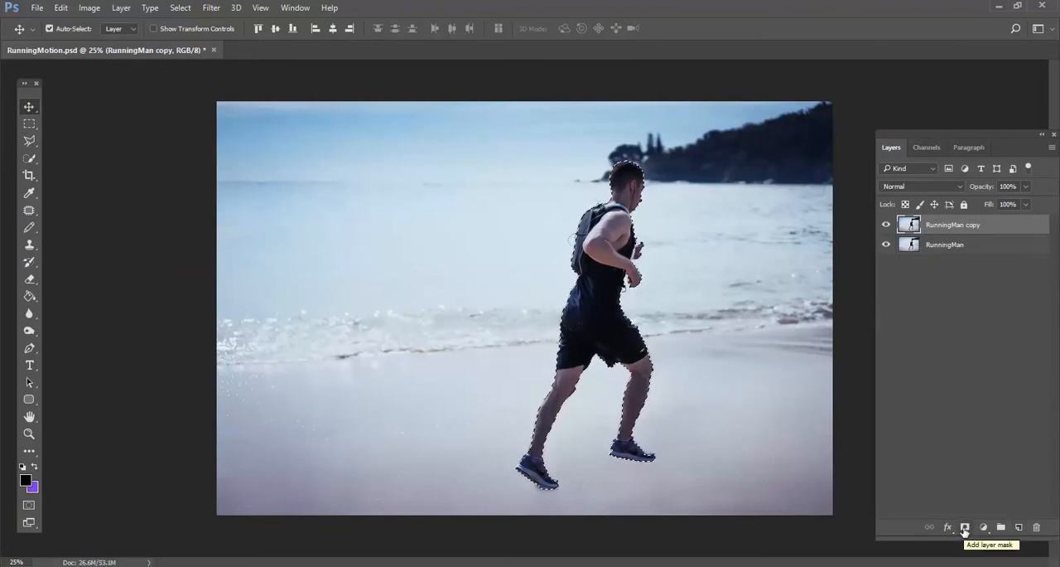
click(965, 527)
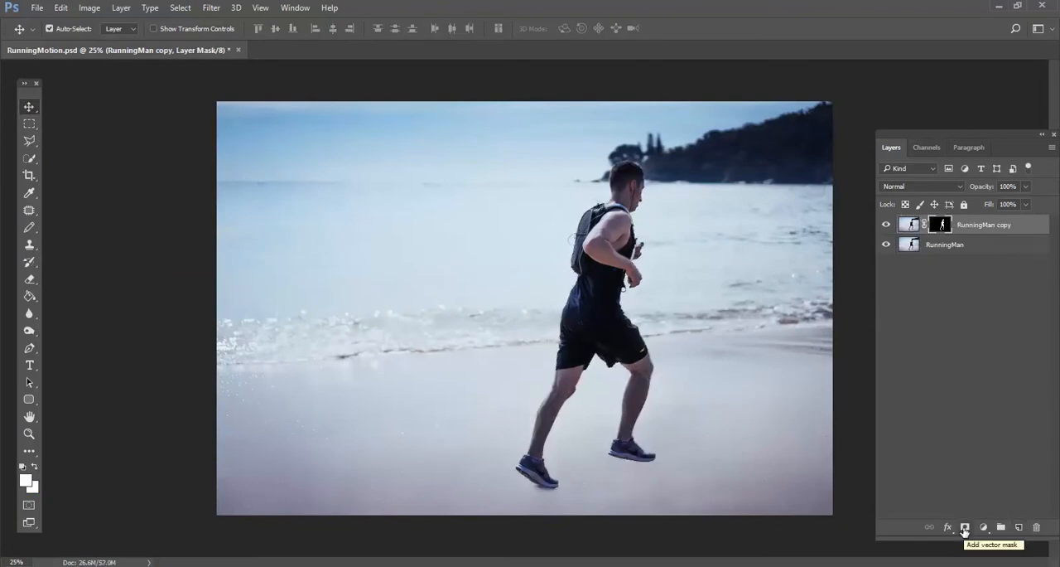
Duplicate the masked runner layer and apply the layer mask on the new copy
drag(944, 227, 1019, 528)
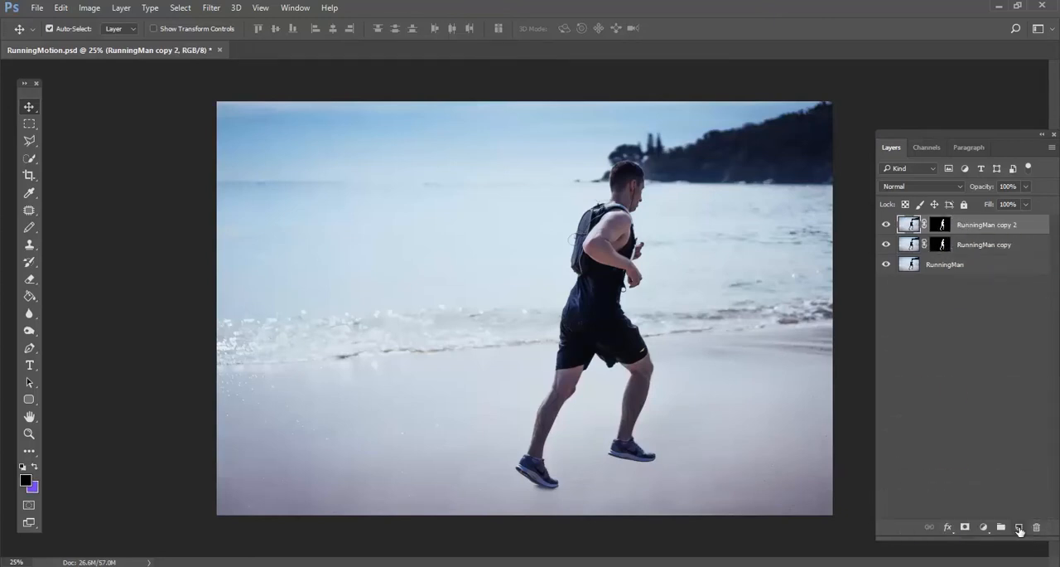
right_click(941, 225)
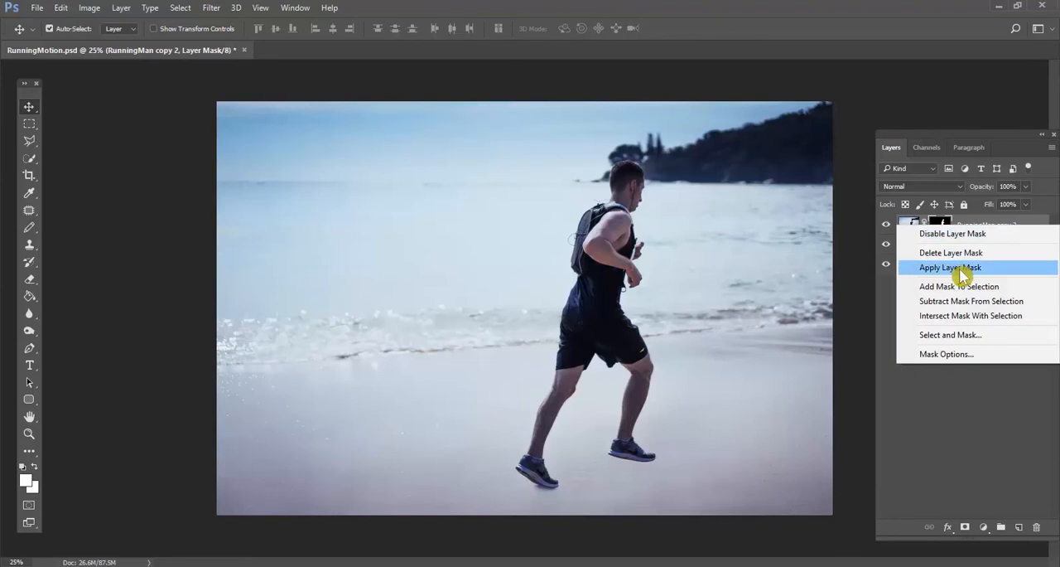
click(899, 268)
Apply Motion Blur with a 0° angle and 64-pixel distance to the cut-out runner and duplicate the blurred layer four times
click(211, 7)
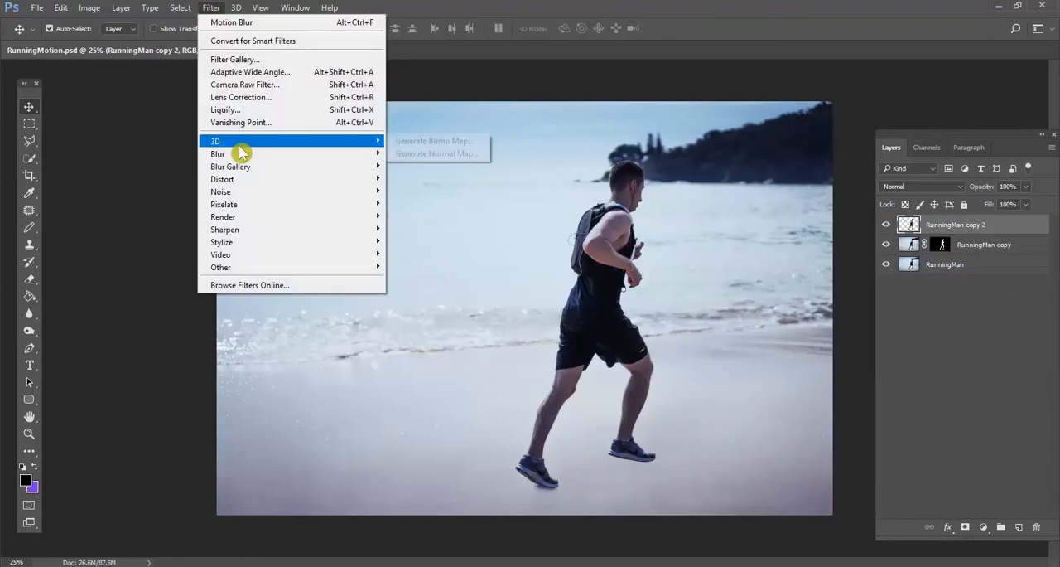
mouse_move(240, 153)
click(432, 229)
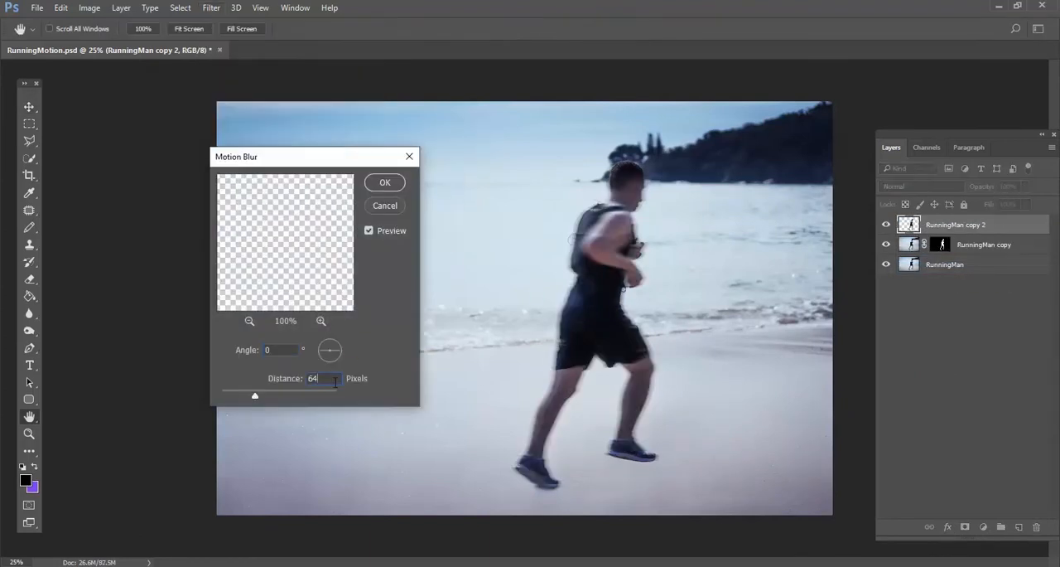
click(386, 183)
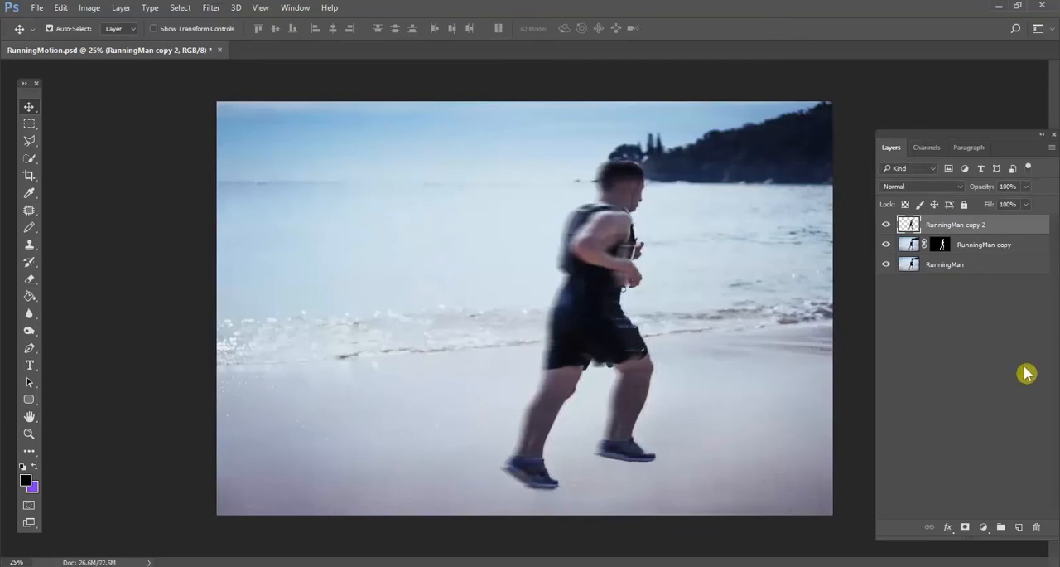
drag(994, 229, 1019, 526)
drag(1006, 224, 1018, 526)
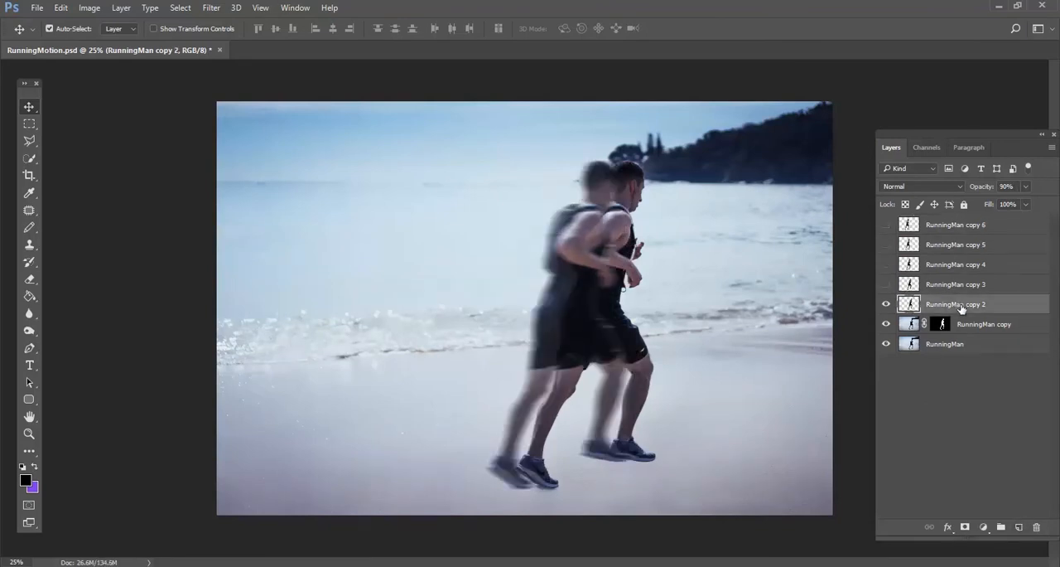
Shift RunningMan copy 2 left behind the sharp runner at 90% opacity, with RunningMan copy 3 to copy 6 hidden
key(shift+Left)
key(shift+Left)
key(shift+Left)
key(shift+Left)
key(shift+Left)
key(shift+Left)
key(shift+Right)
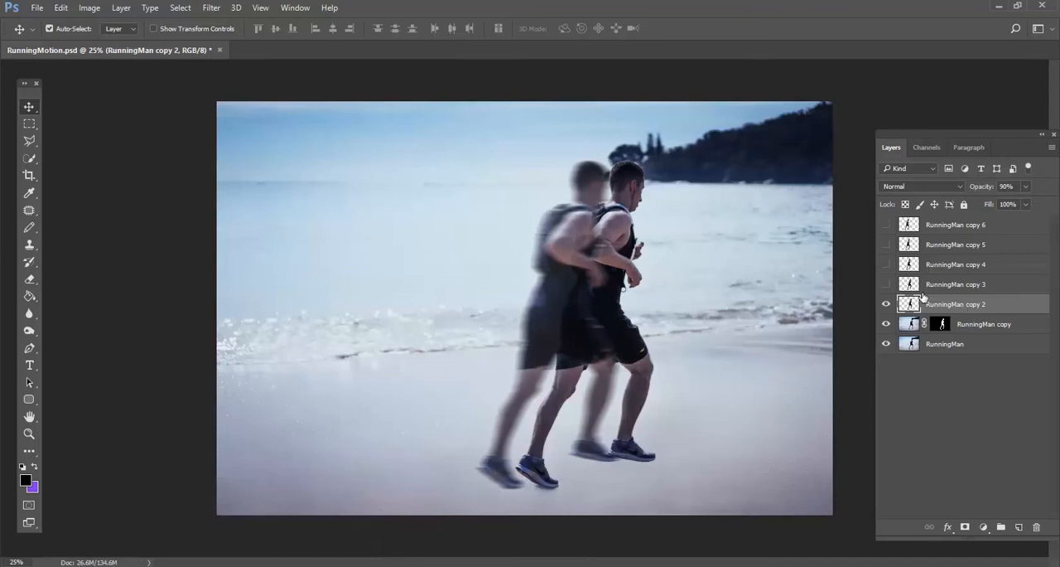
Show RunningMan copy 3 and shift it left so it trails the first blurred runner
click(886, 284)
click(933, 288)
key(shift+Left)
key(shift+Left)
key(shift+Left)
key(shift+Left)
key(shift+Left)
key(shift+Left)
key(shift+Left)
key(shift+Left)
key(shift+Left)
key(shift+Left)
key(shift+Left)
key(shift+Left)
click(934, 291)
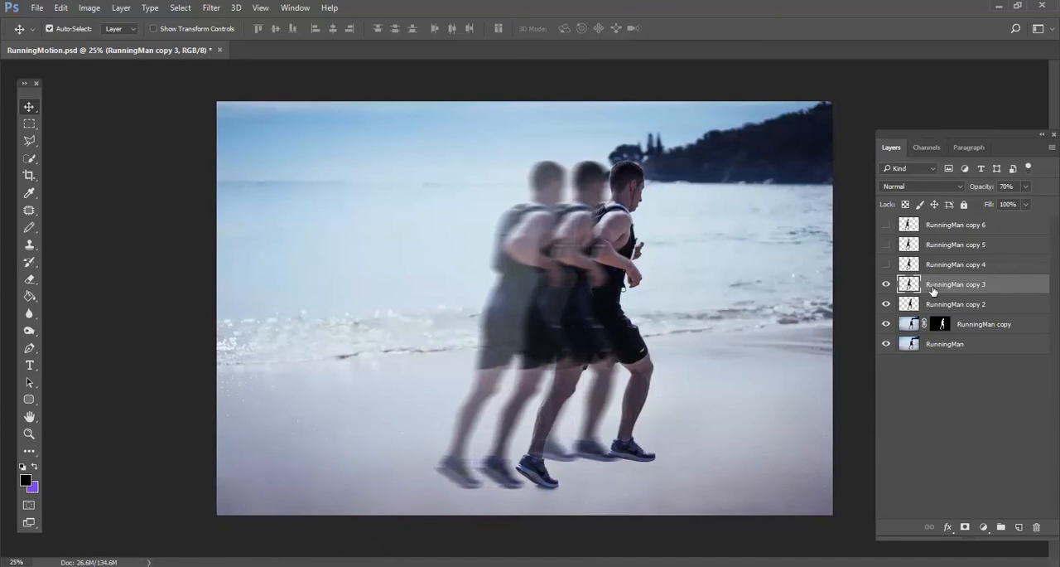
Show RunningMan copy 4 and shift it left so it trails behind RunningMan copy 3 at even spacing
click(886, 264)
click(918, 265)
key(shift+Left)
key(shift+Left)
key(shift+Left)
key(shift+Left)
key(shift+Left)
key(shift+Left)
key(shift+Left)
key(shift+Left)
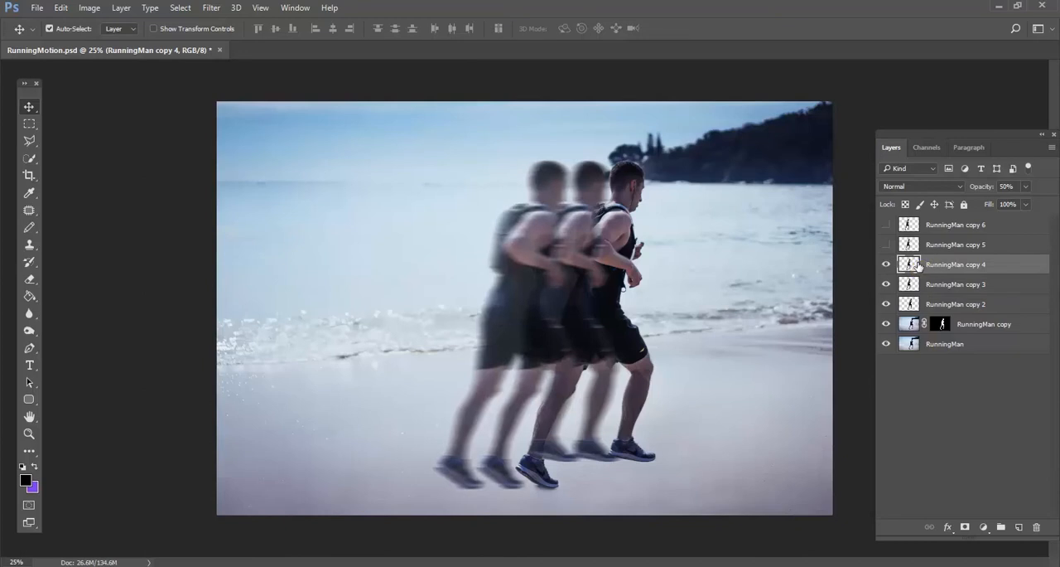
key(shift+Left)
key(shift+Left)
key(shift+Left)
key(shift+Left)
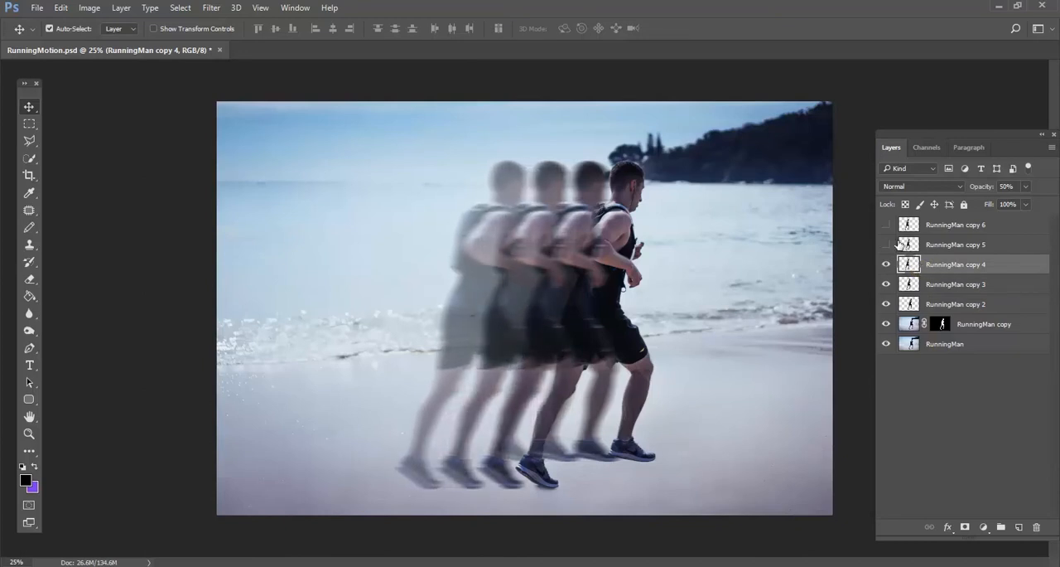
Show RunningMan copy 5 and shift it left as the last ghost behind RunningMan copy 4
click(887, 244)
click(923, 247)
key(shift+Left)
key(shift+Left)
key(shift+Left)
key(shift+Left)
key(shift+Left)
key(shift+Left)
key(shift+Left)
key(shift+Left)
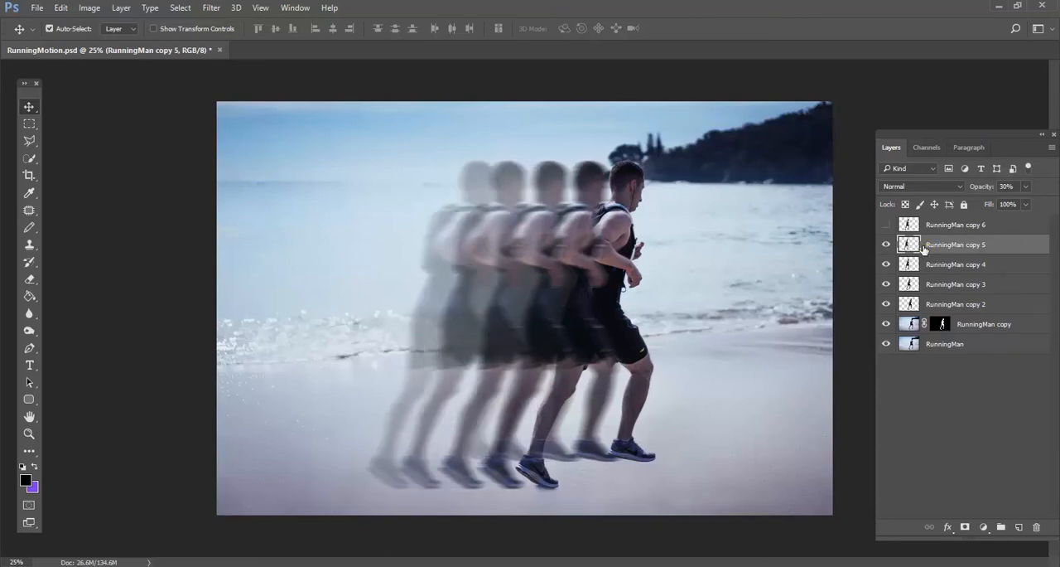
key(shift+Left)
key(shift+Left)
key(shift+Left)
key(shift+Left)
key(shift+Left)
key(shift+Left)
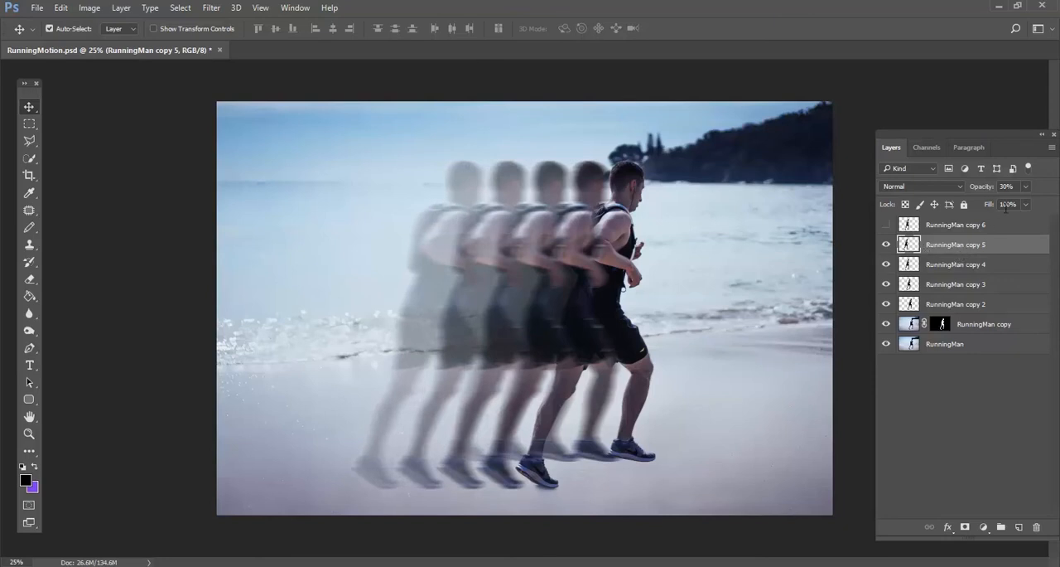
Set the layer opacity to 10% for RunningMan copy 5, 30% for copy 4 and 60% for copy 3
text(1)
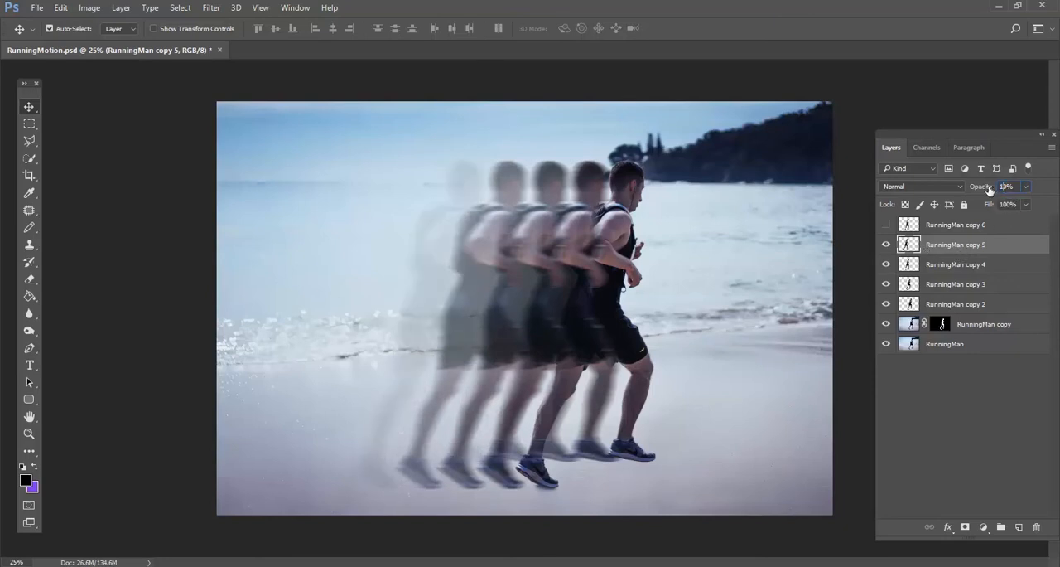
click(951, 269)
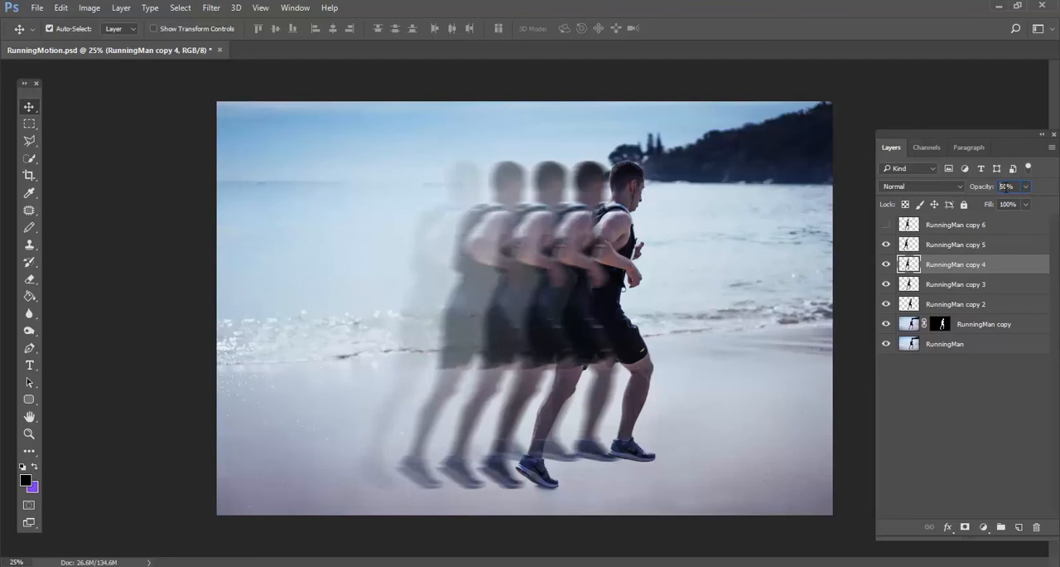
text(3)
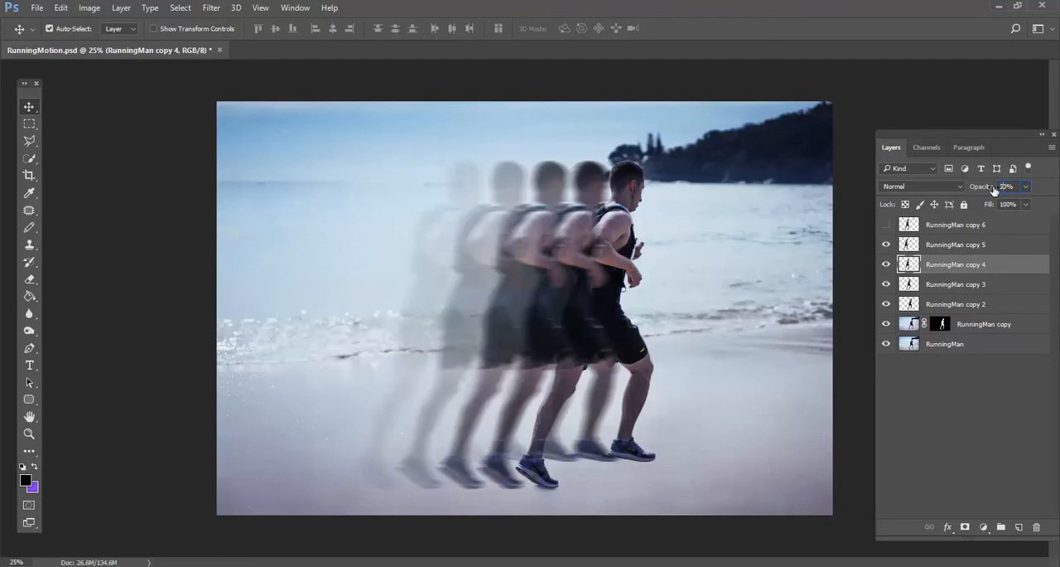
click(940, 286)
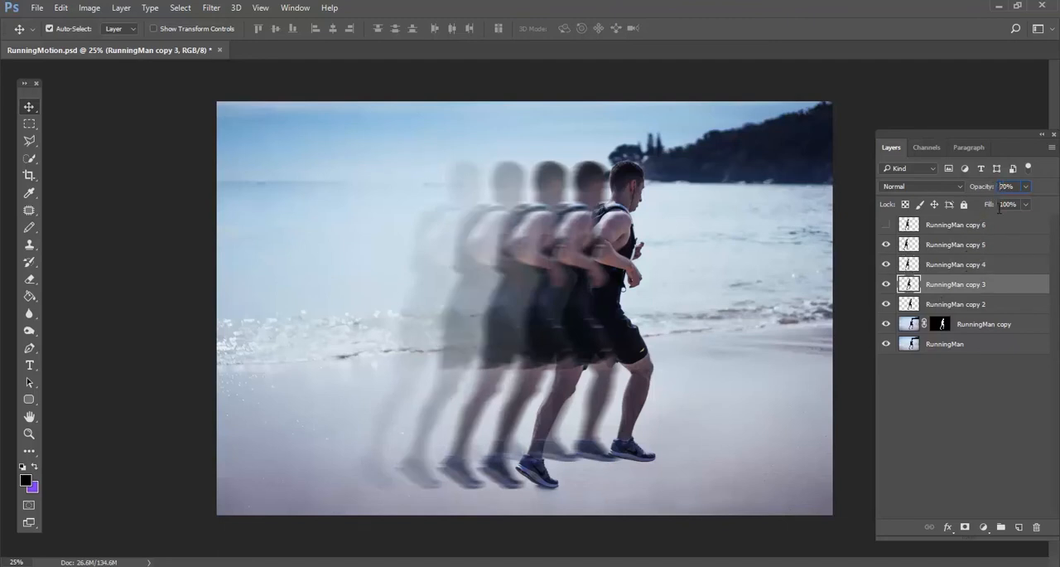
key(6)
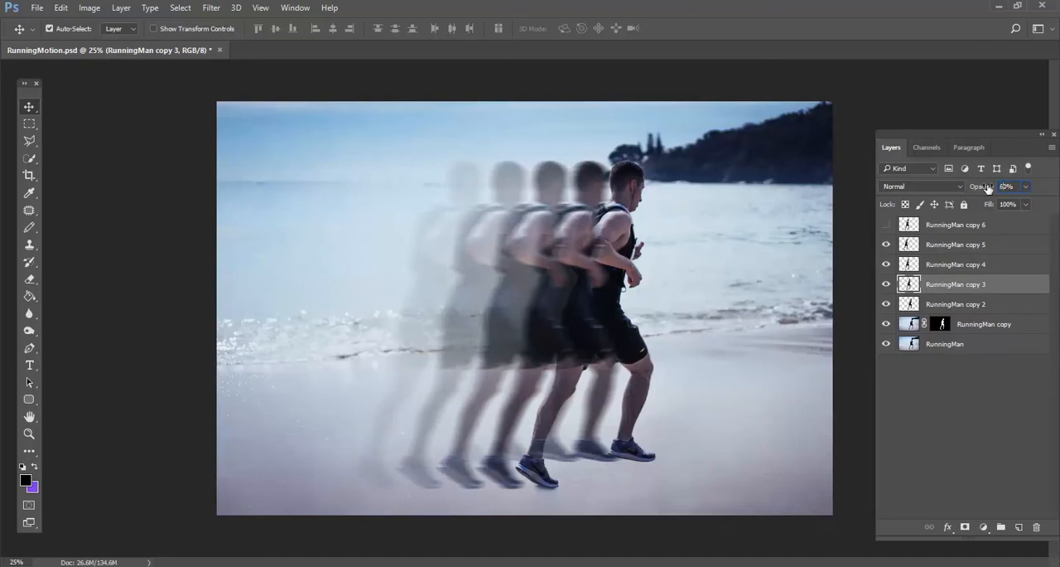
click(947, 306)
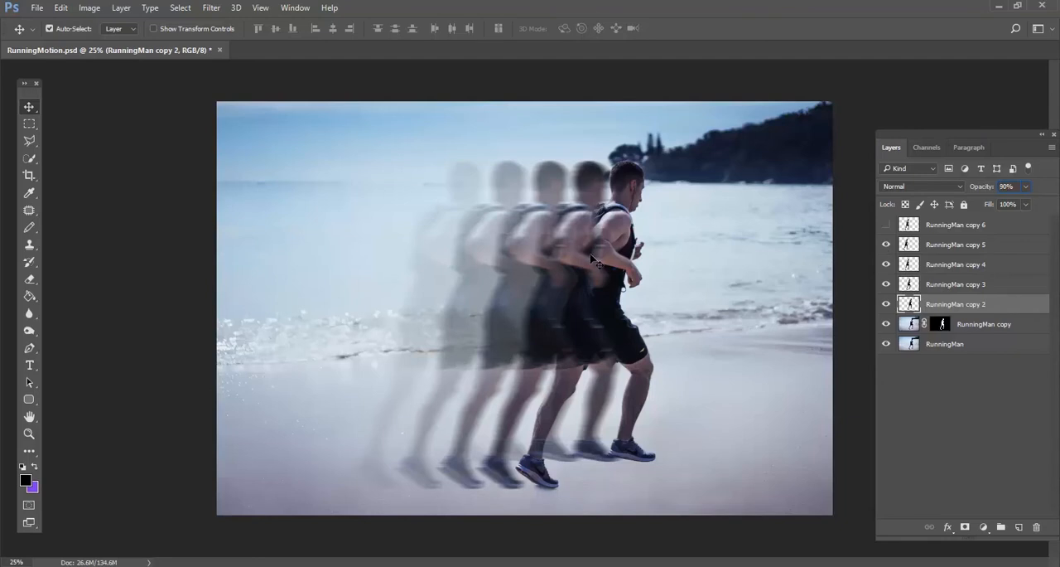
Lower the opacity of RunningMan copy 4 to 20% and RunningMan copy 3 to 50%
click(957, 264)
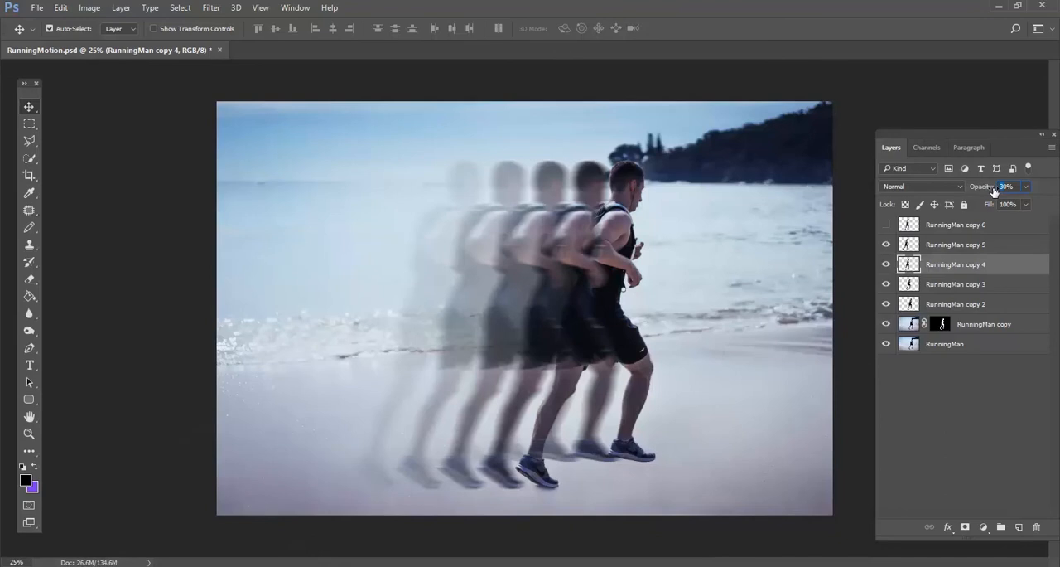
text(20)
click(960, 284)
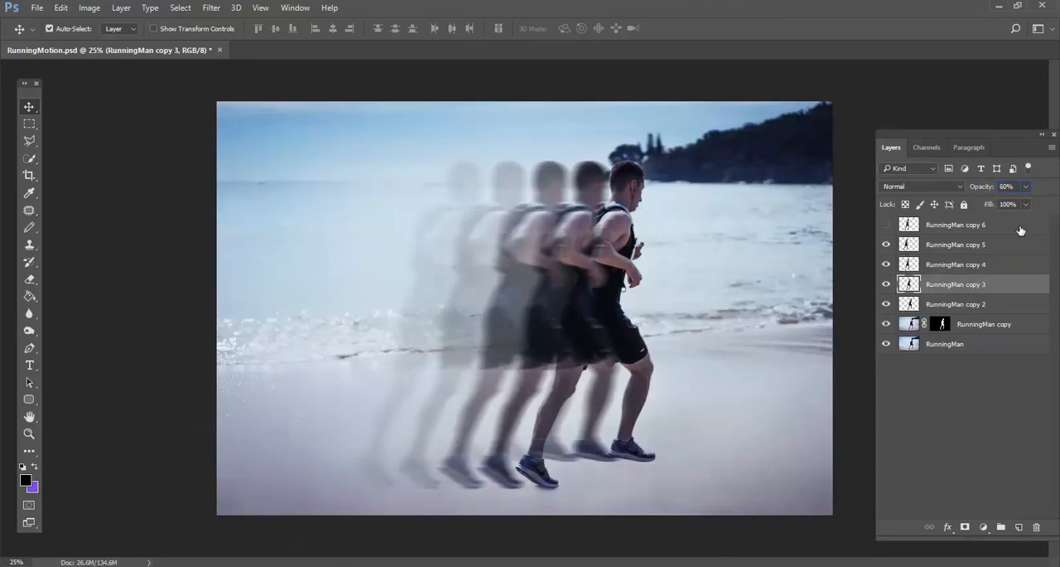
text(50)
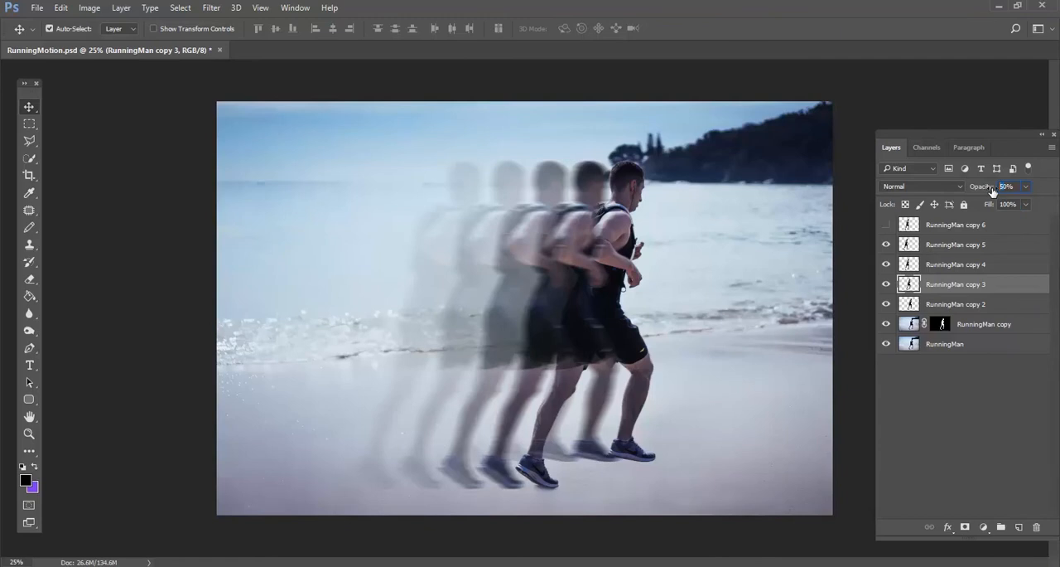
text(40)
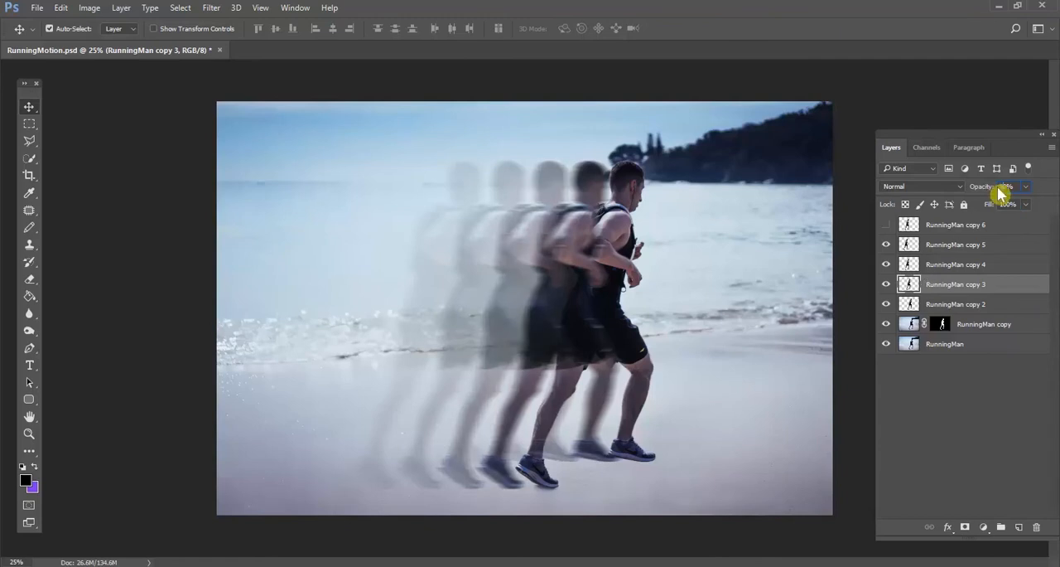
text(50)
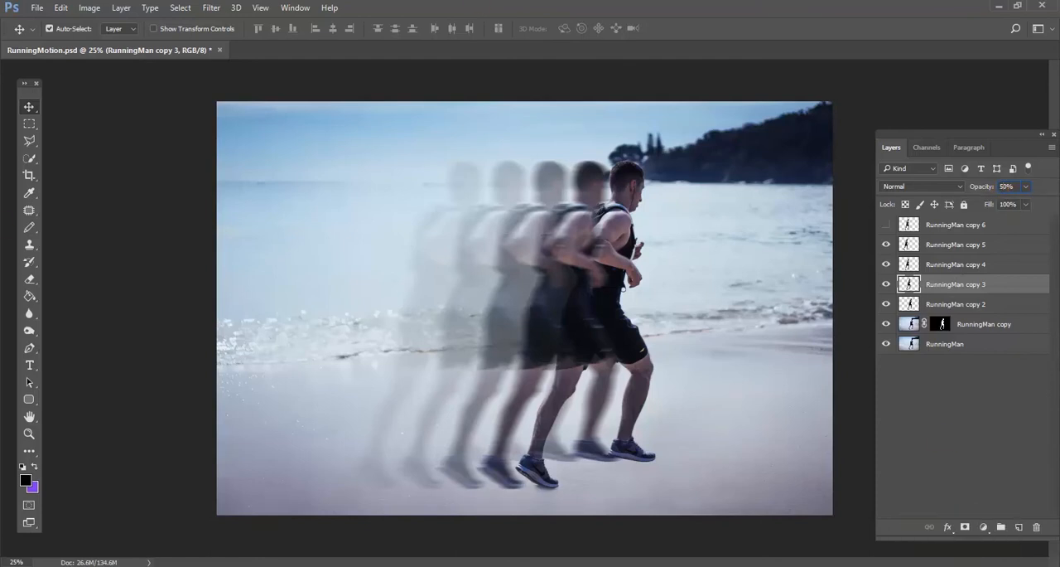
click(926, 300)
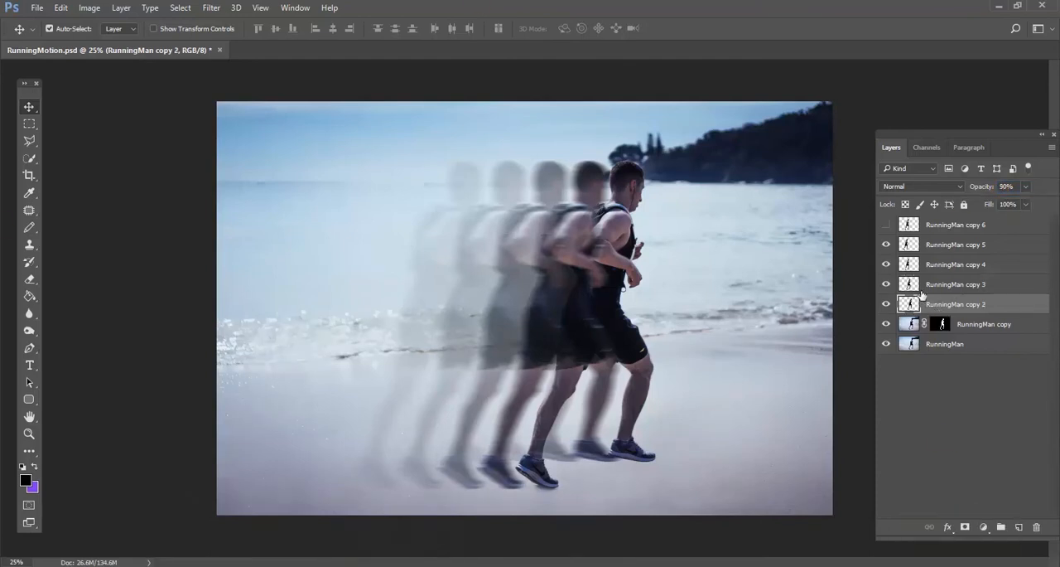
Move the ghost copies of the runner closer together so they trail more tightly behind the sharp figure
click(886, 287)
click(887, 286)
drag(575, 241, 483, 239)
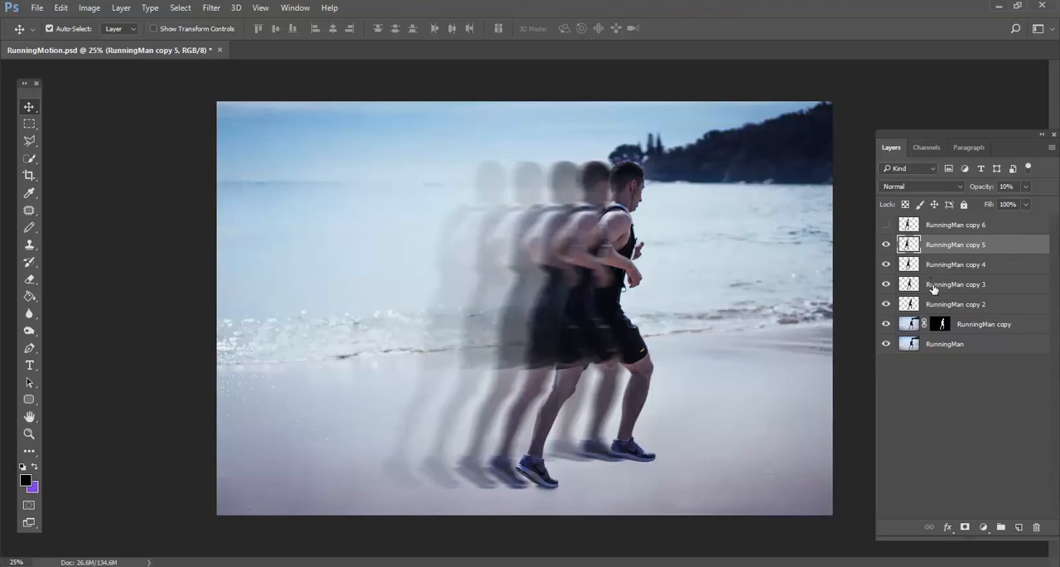
Set the layer opacity to 50% for RunningMan copy 3 and 80% for RunningMan copy 2
click(933, 287)
key(4)
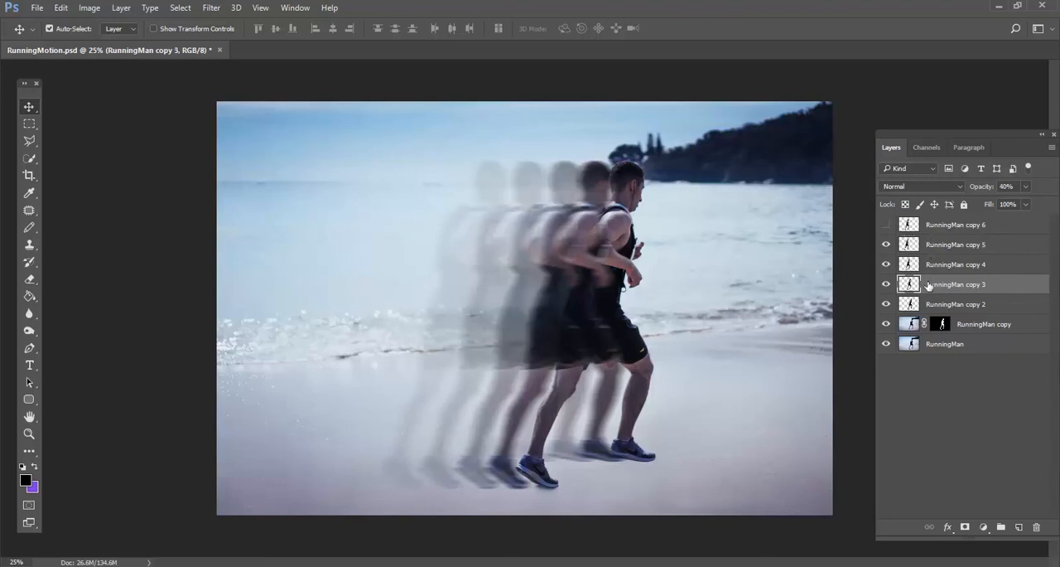
key(5)
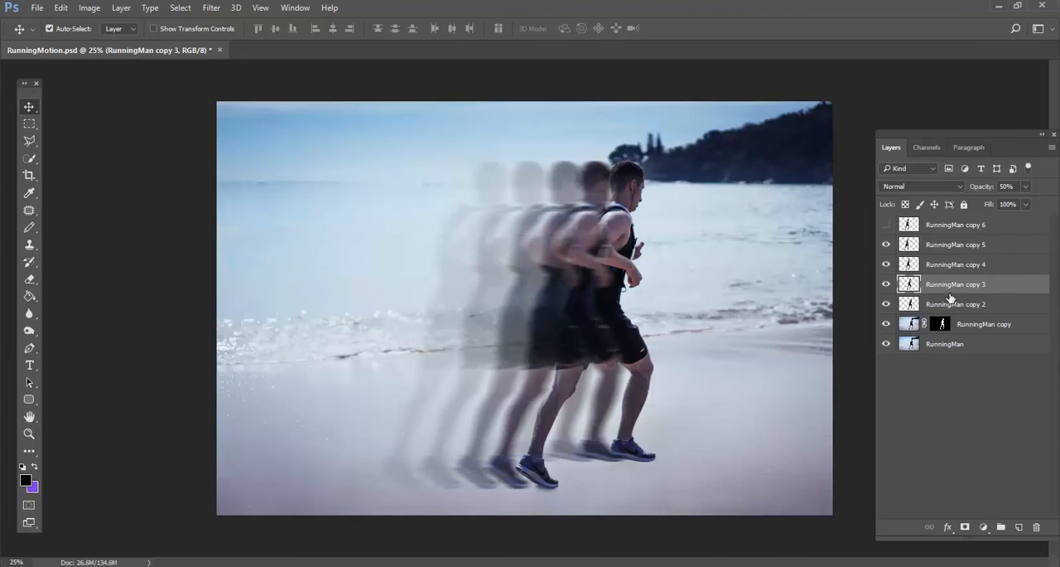
click(941, 306)
key(8)
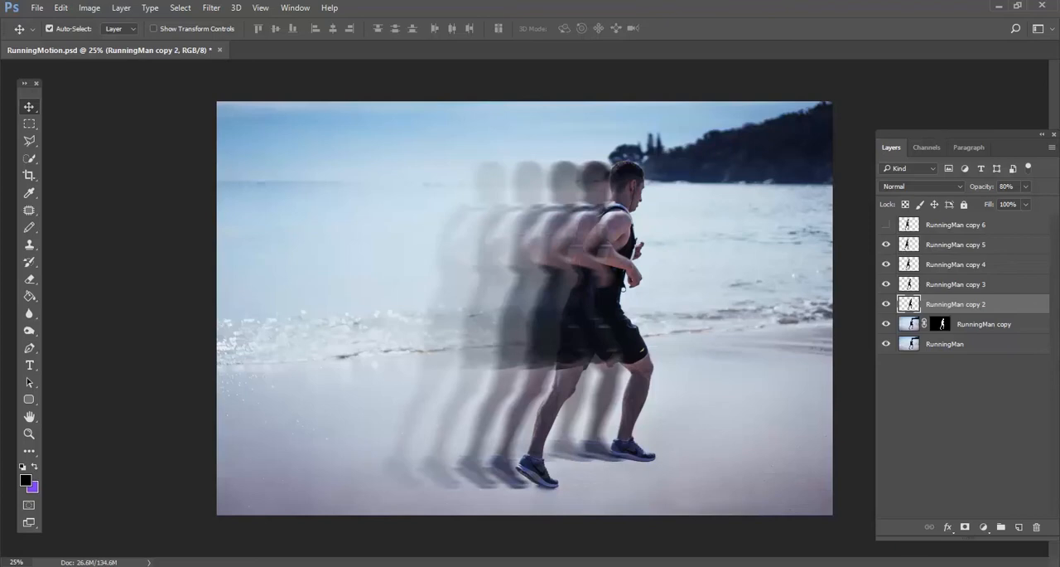
Review the opacity of each runner layer in turn, from RunningMan copy up to RunningMan copy 5
click(977, 324)
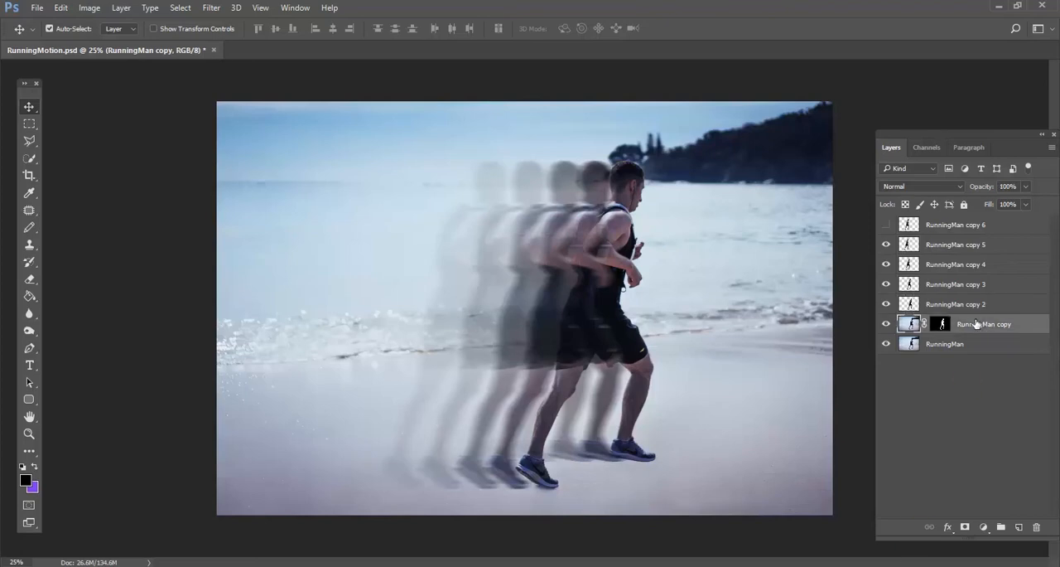
click(1008, 187)
click(991, 305)
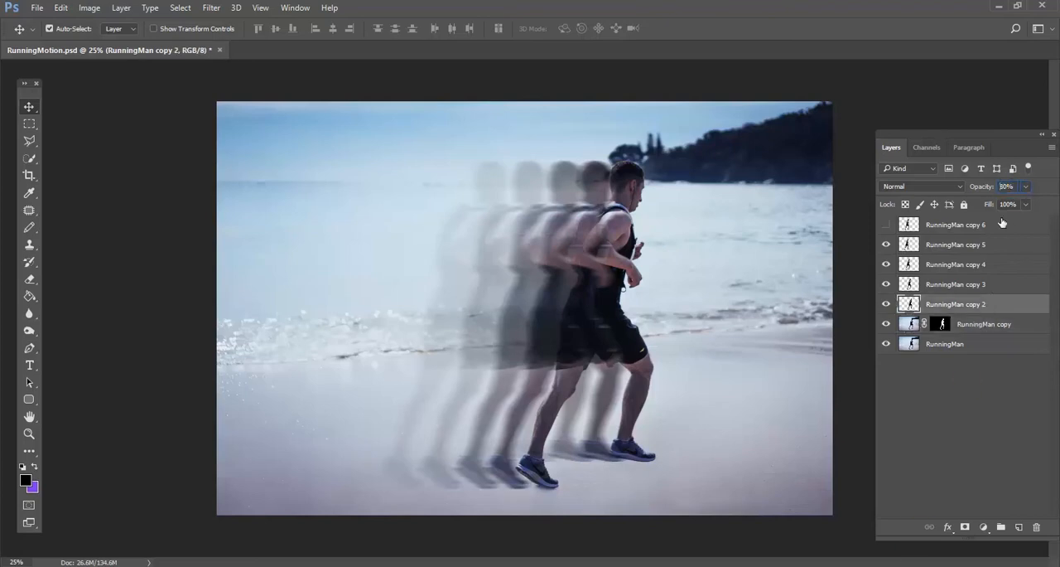
click(984, 286)
click(886, 284)
click(886, 285)
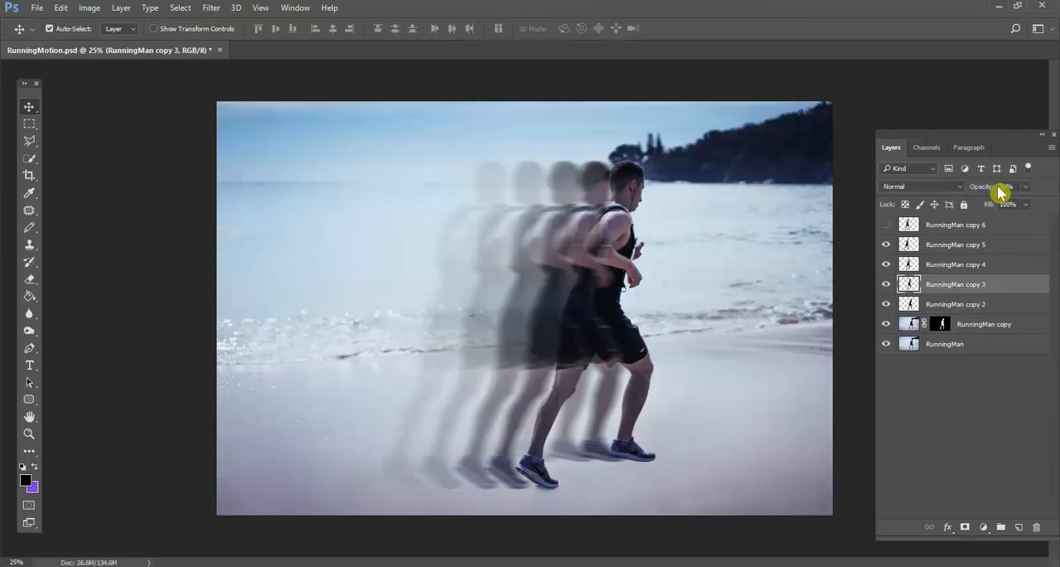
click(905, 266)
click(885, 265)
click(885, 265)
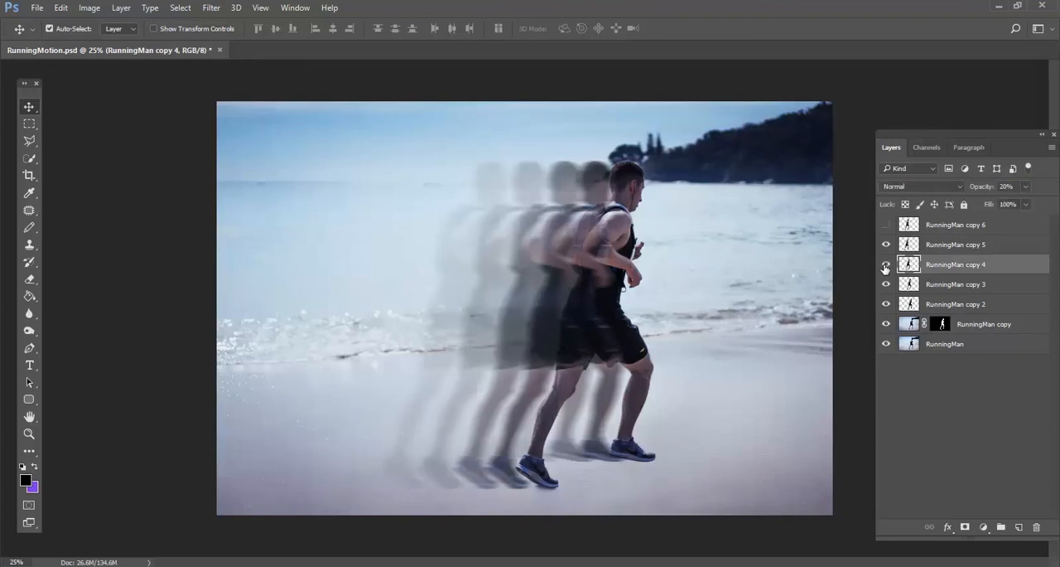
click(955, 244)
click(886, 244)
click(886, 244)
Delete the hidden layer RunningMan copy 6
drag(944, 224, 1039, 527)
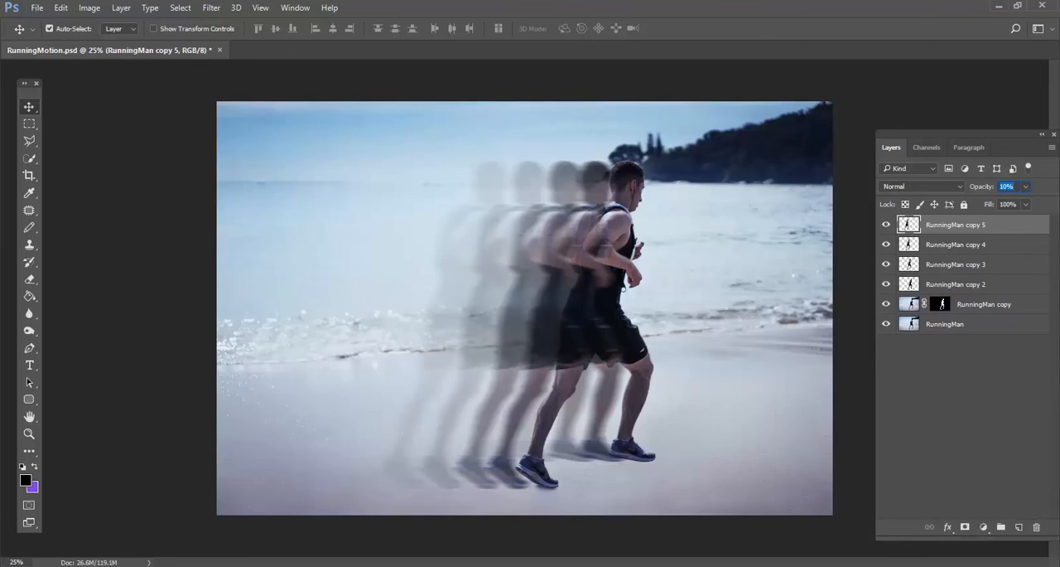
drag(546, 186, 482, 183)
Apply a Motion Blur to the RunningMan copy 5 layer with the filter's current settings
click(212, 8)
mouse_move(242, 161)
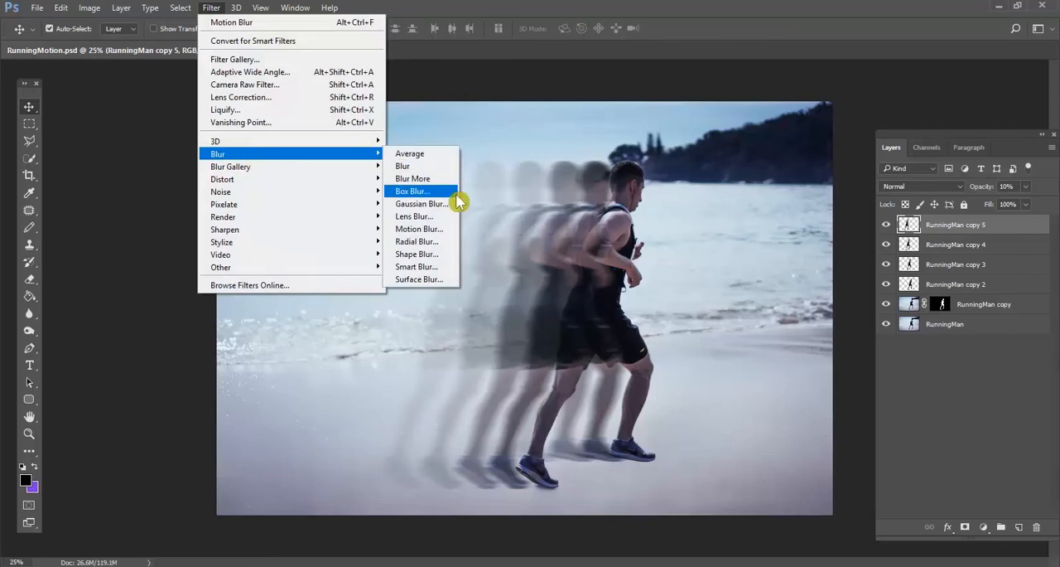
click(443, 227)
click(385, 182)
Apply a Motion Blur with a 0° angle and a distance of 141 pixels to the RunningMan copy 4 layer
click(953, 244)
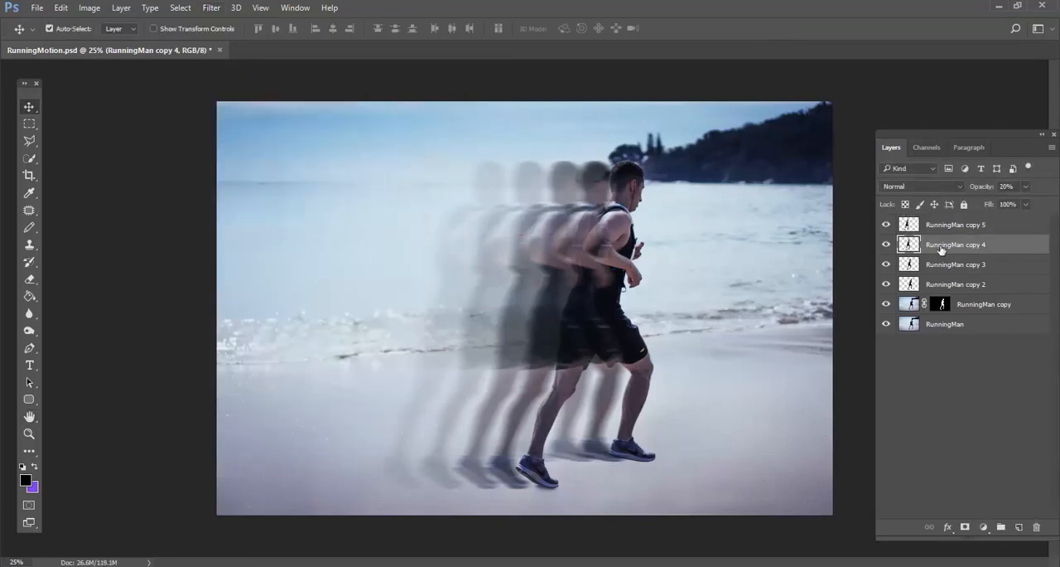
click(211, 7)
mouse_move(228, 159)
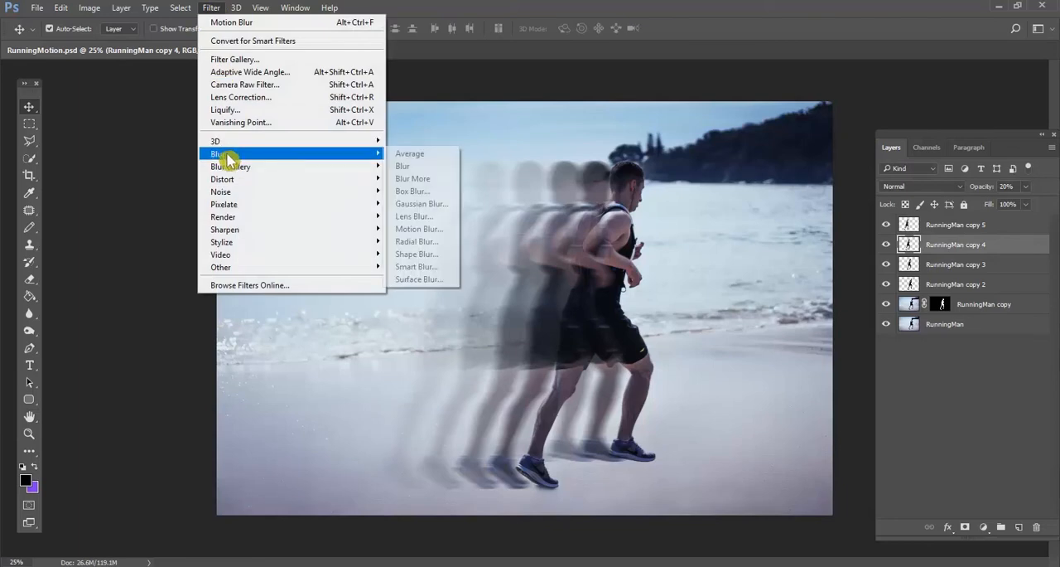
click(439, 228)
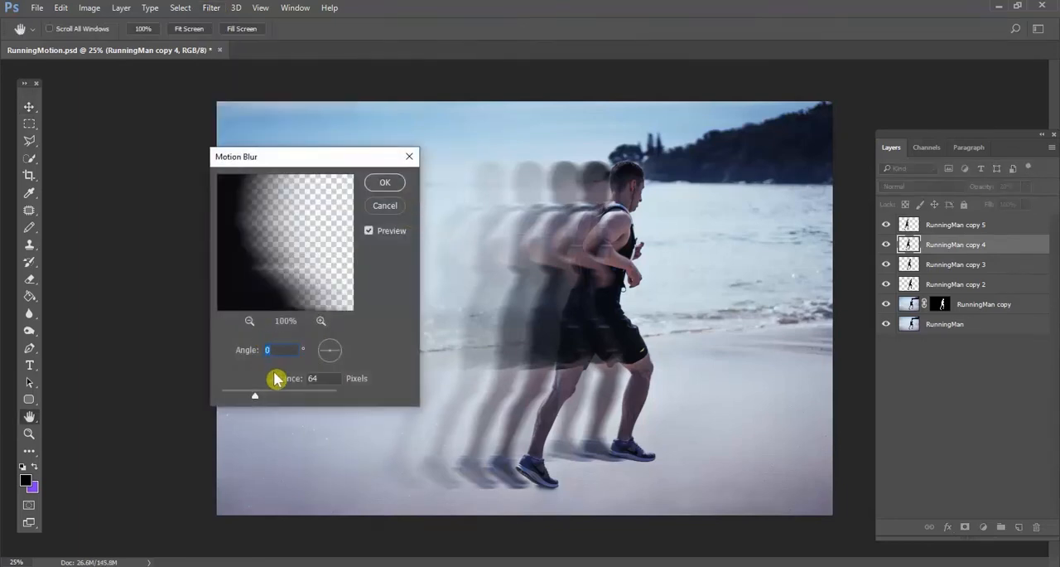
drag(265, 399, 273, 399)
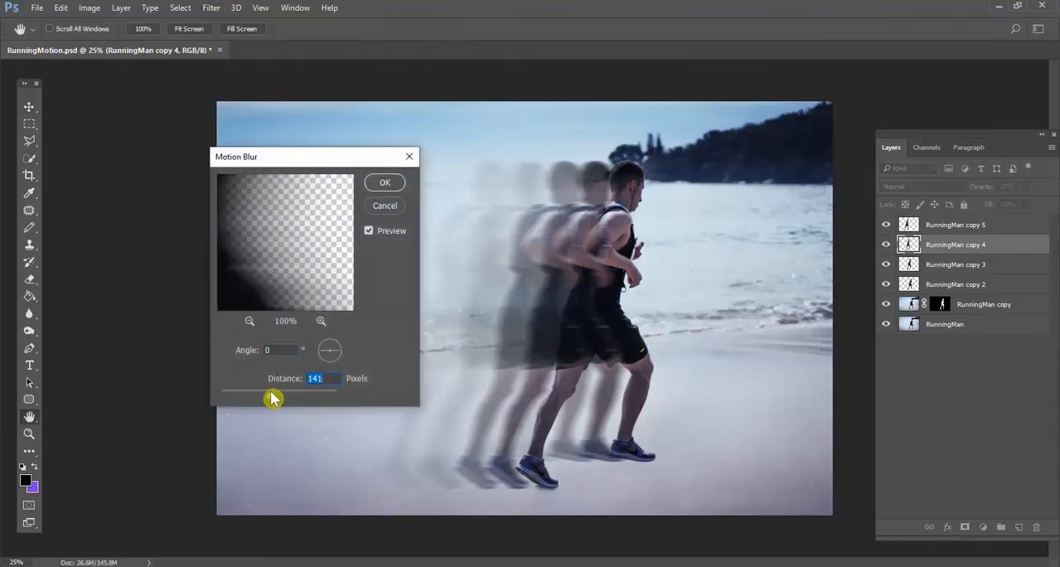
click(385, 182)
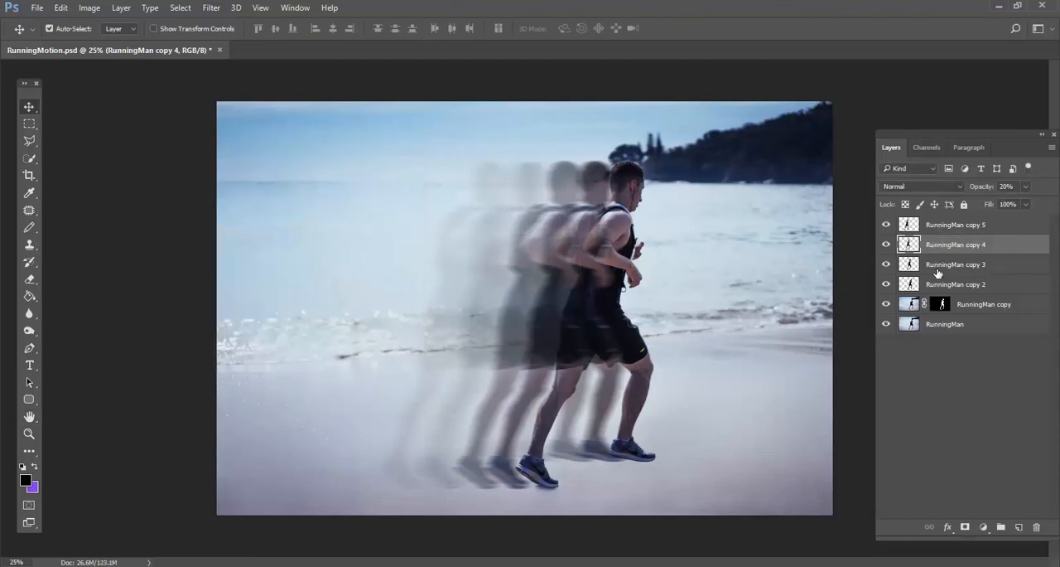
Apply a Motion Blur with a 0° angle and 103-pixel distance to RunningMan copy 3, and select RunningMan copy 2
click(933, 267)
click(205, 9)
mouse_move(238, 156)
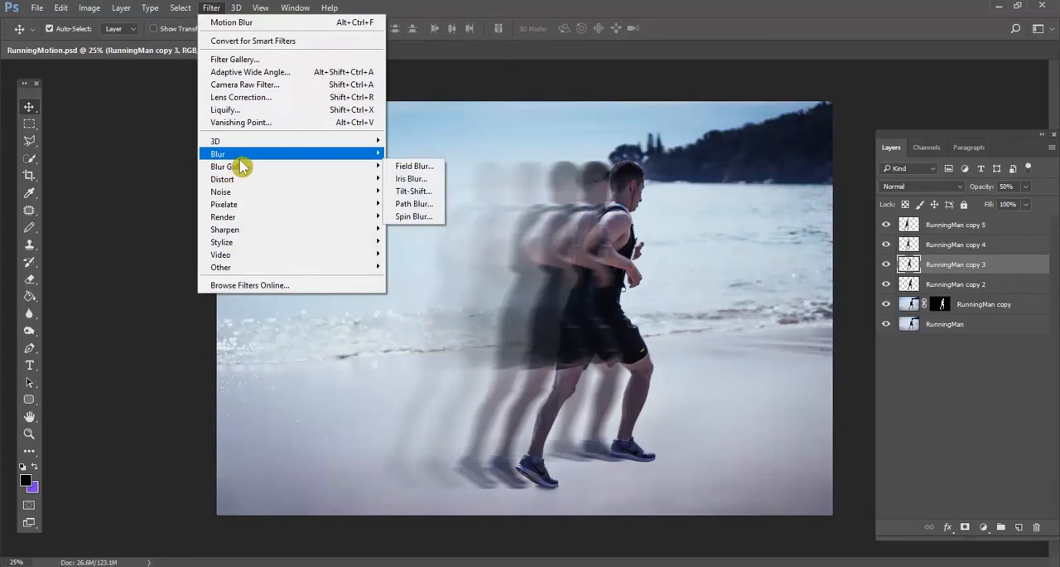
click(437, 230)
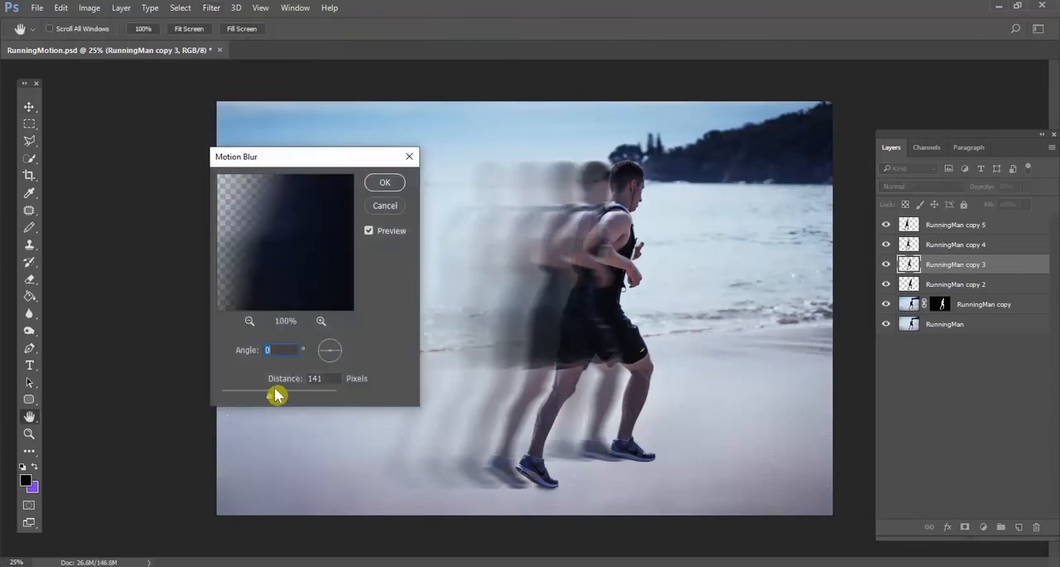
drag(270, 397, 262, 396)
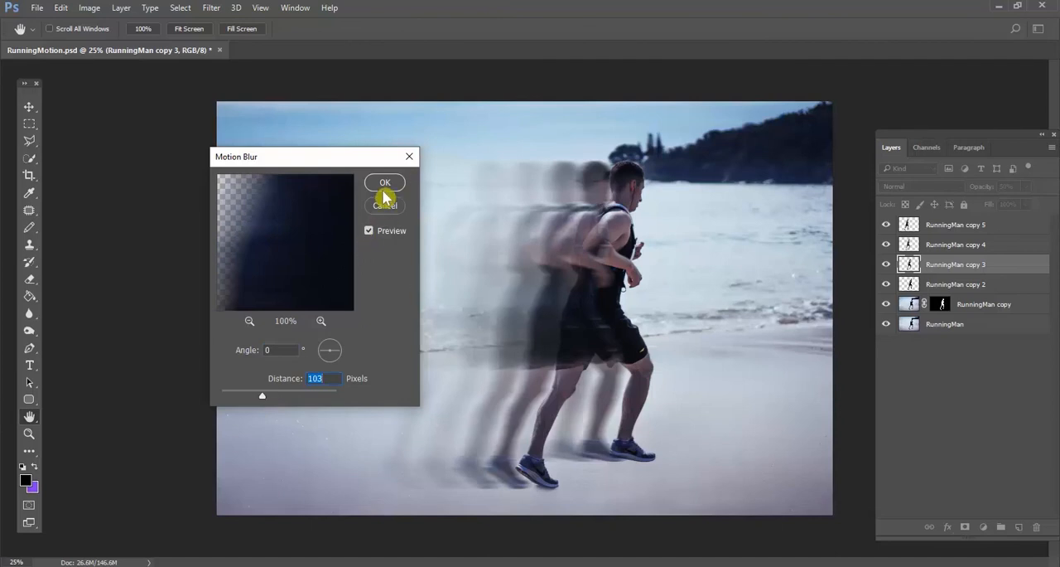
click(383, 184)
click(944, 284)
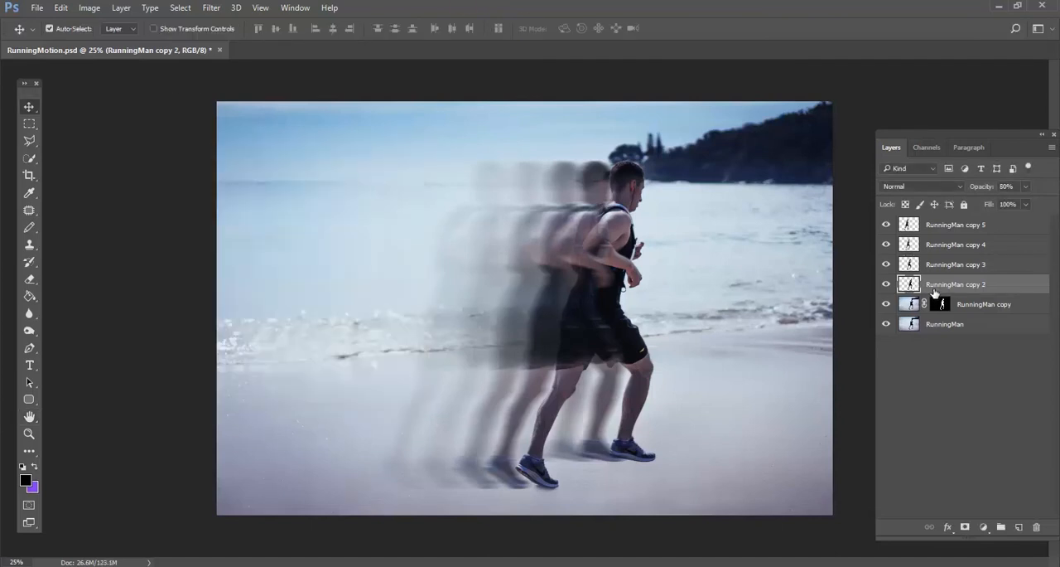
click(211, 8)
mouse_move(233, 158)
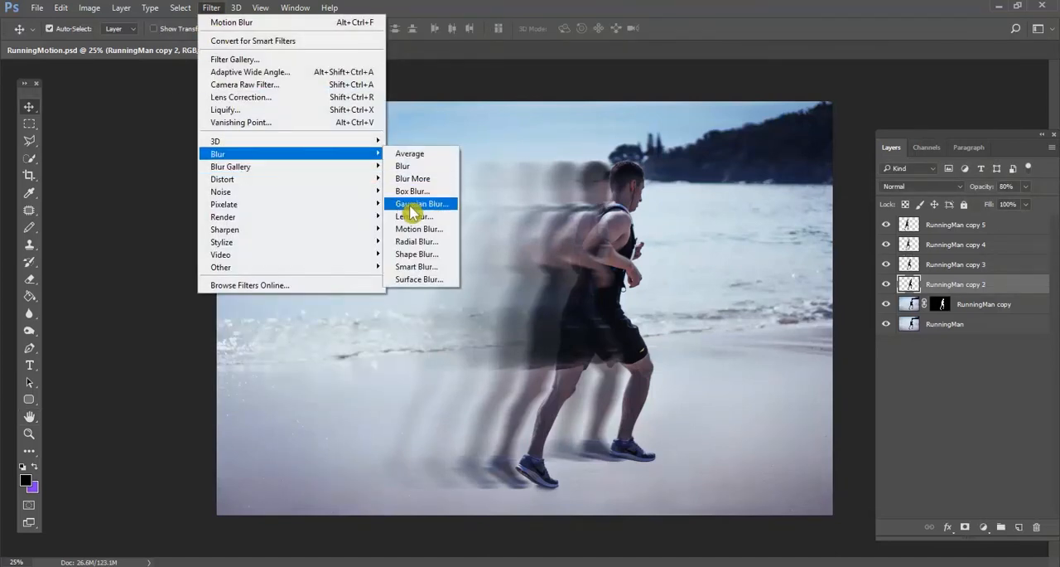
click(418, 229)
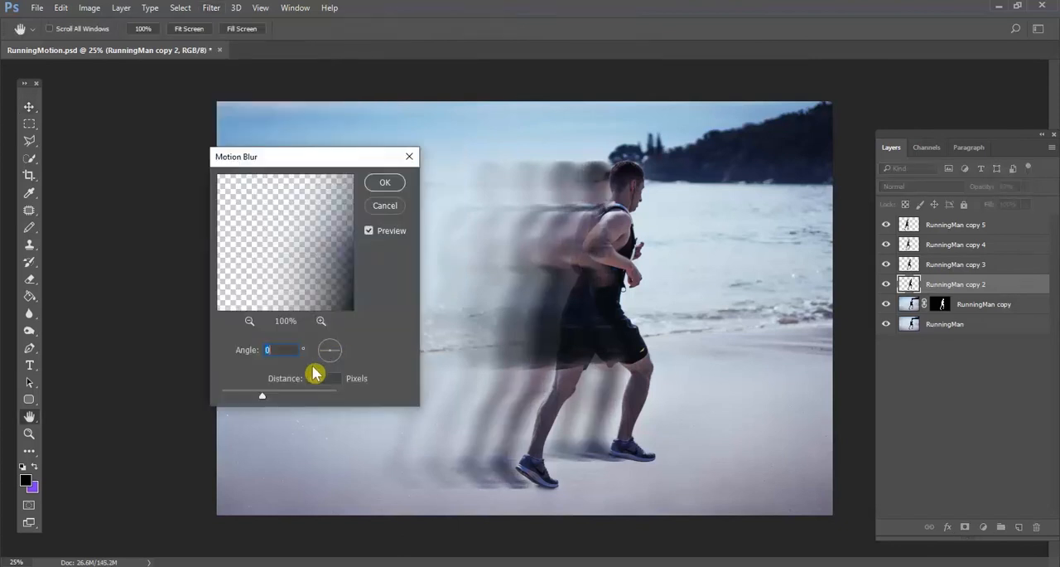
click(378, 207)
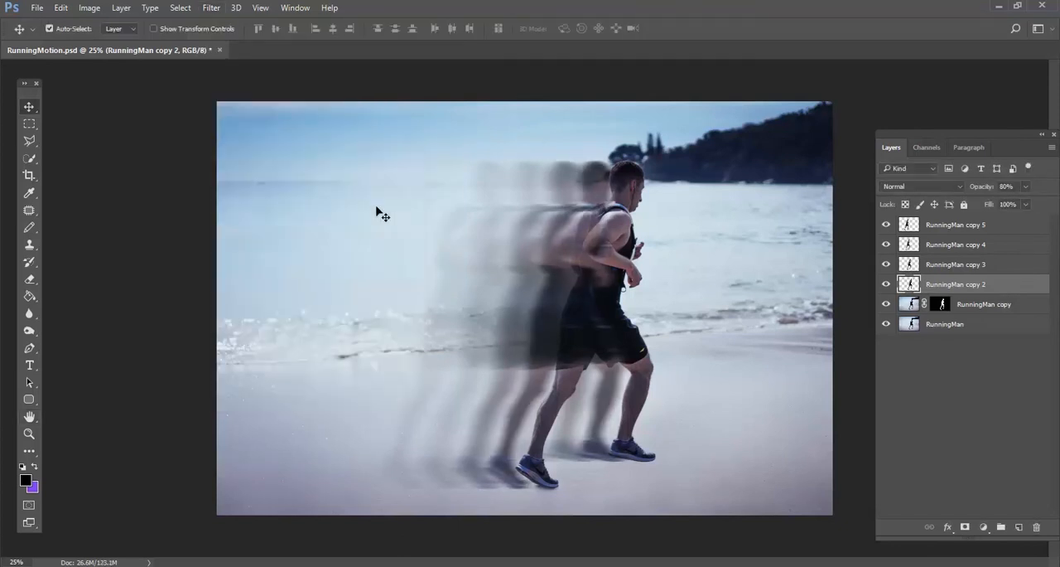
Apply a Motion Blur with a 0° angle and a distance of 75 pixels to the RunningMan copy 2 layer
click(211, 7)
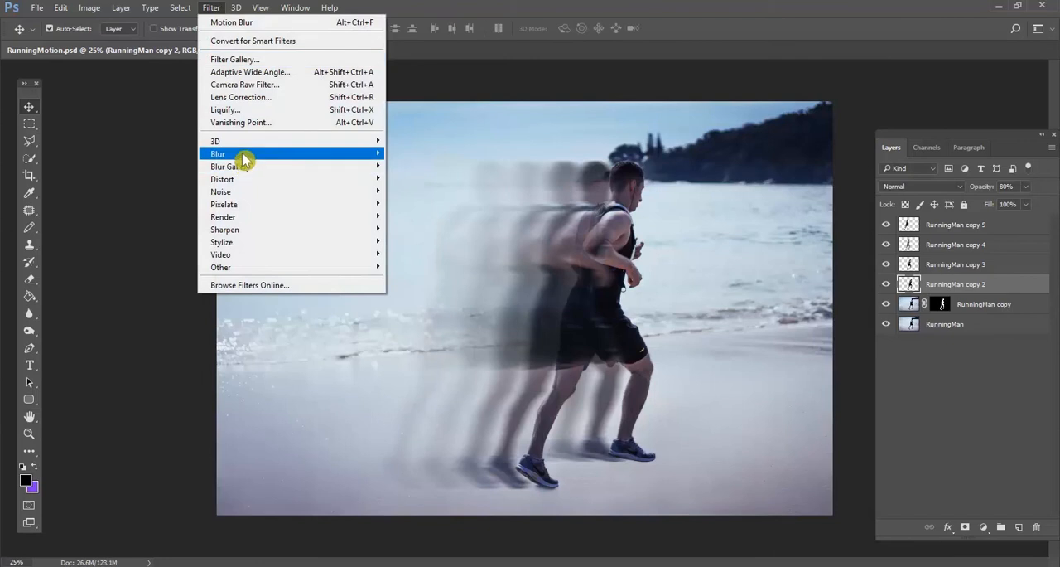
mouse_move(243, 154)
click(414, 228)
drag(262, 394, 257, 399)
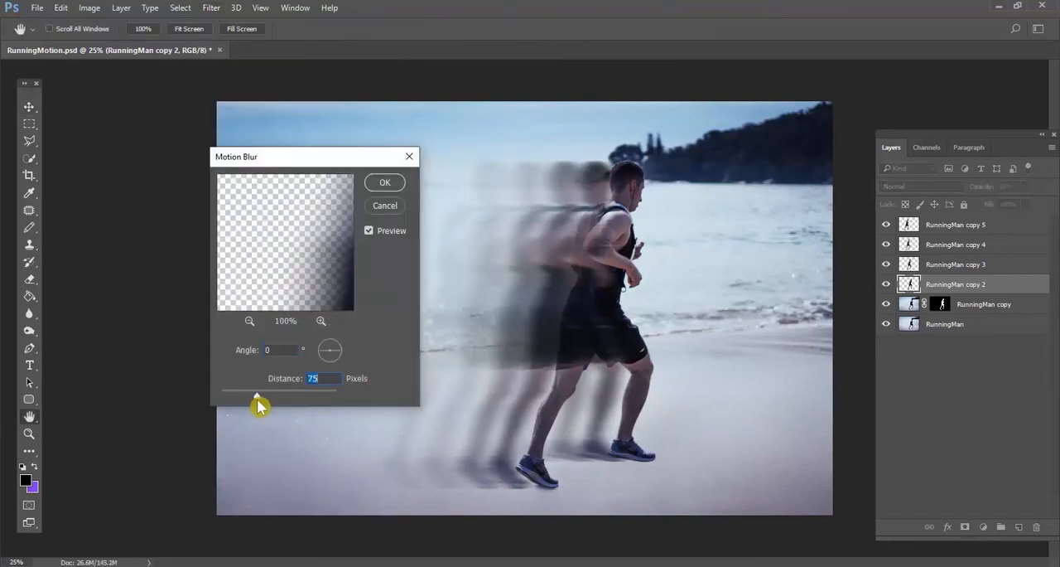
click(385, 183)
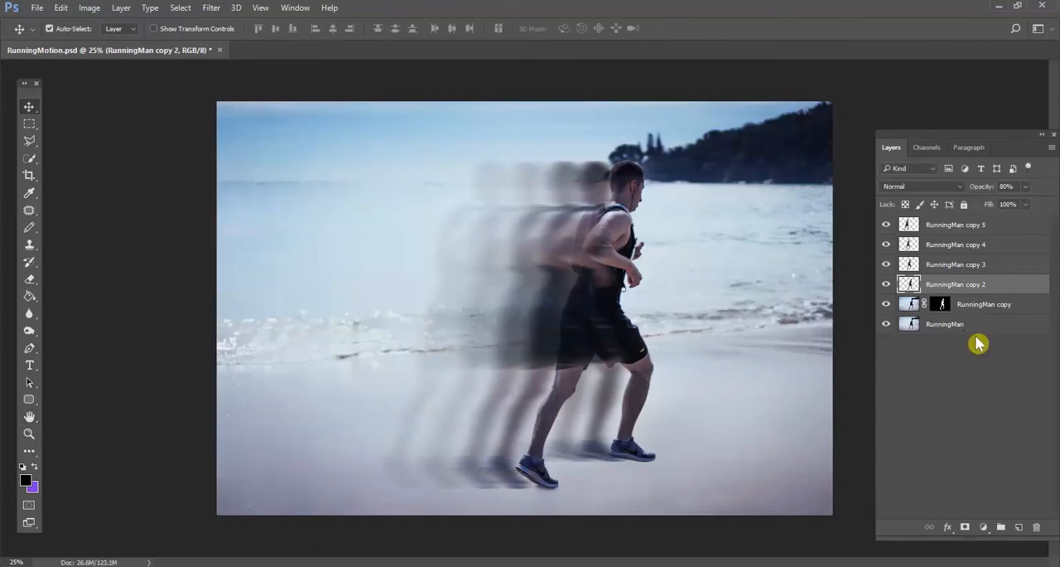
Select the RunningMan copy 5 layer
click(964, 225)
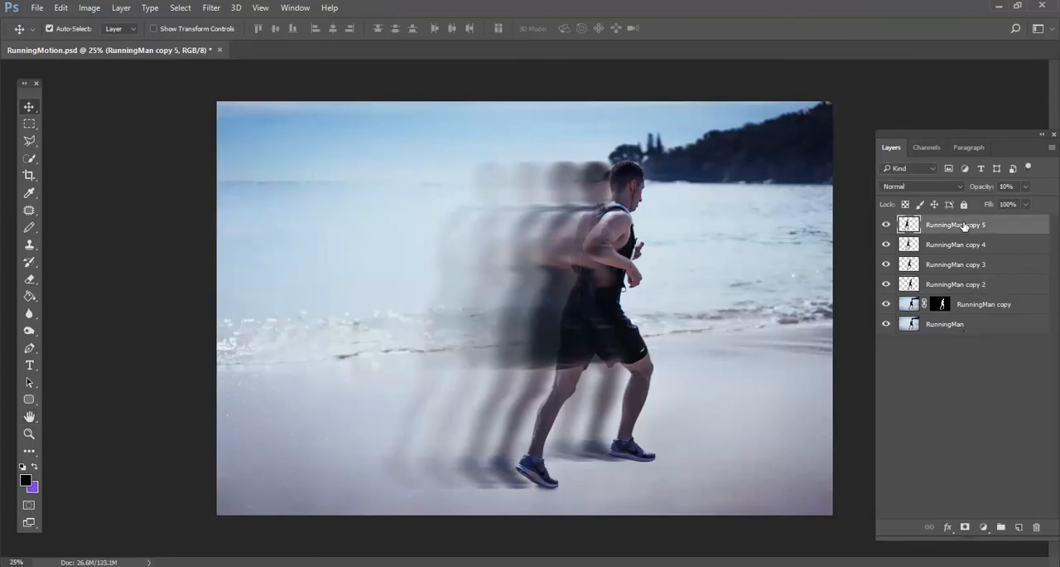